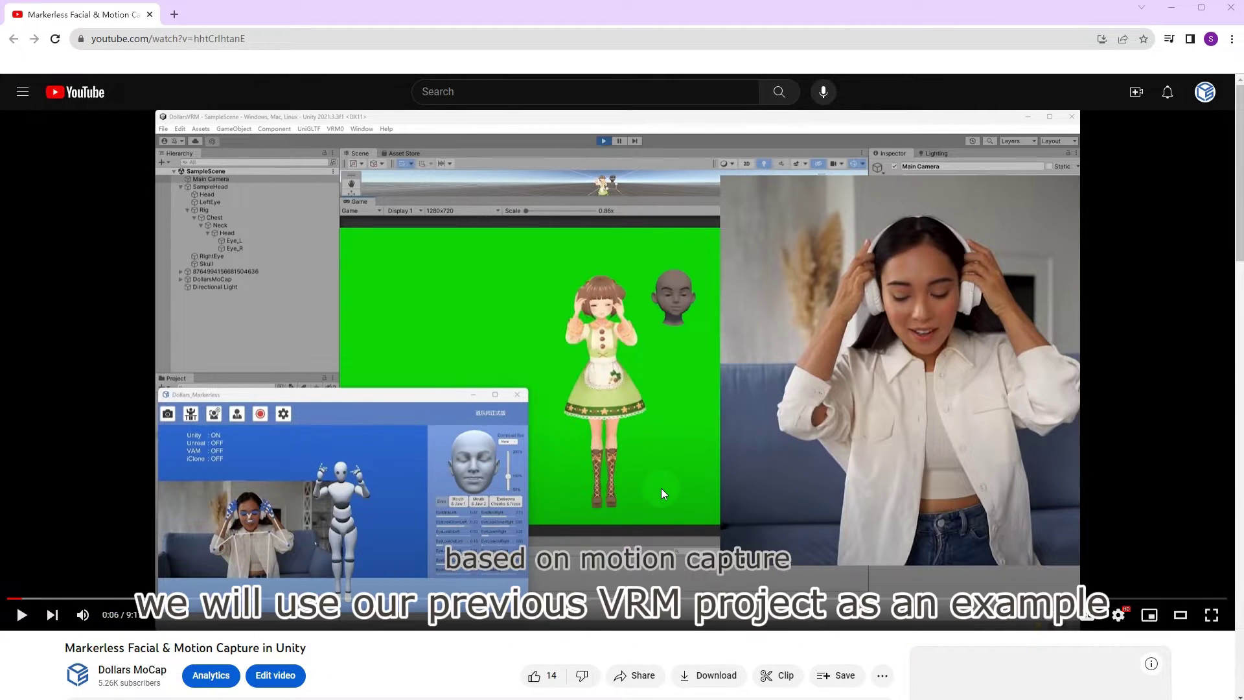
Scroll down the YouTube video description to find the EasyMotionRecorder GitHub link.
{"action": "scroll", "coordinate": [662, 487], "scroll_direction": "down", "scroll_amount": 4}
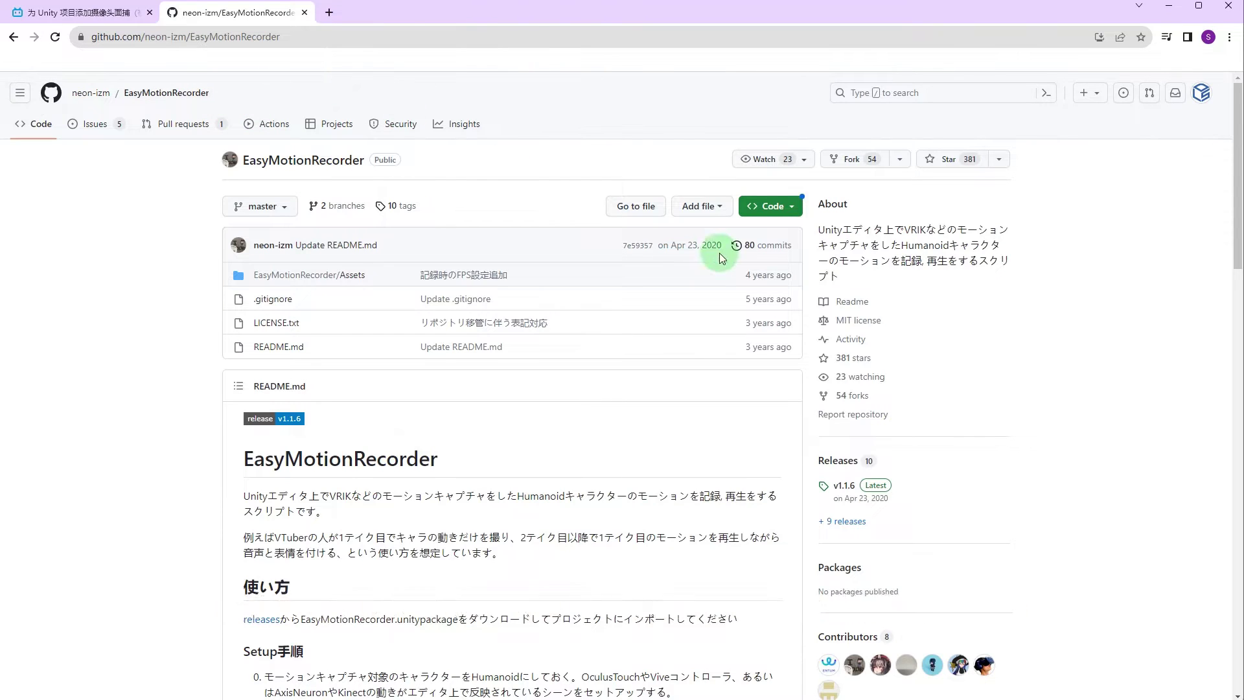
Show the download options, then extract both zip archives into their own folders with 7-Zip.
{"action": "left_click", "coordinate": [783, 216]}
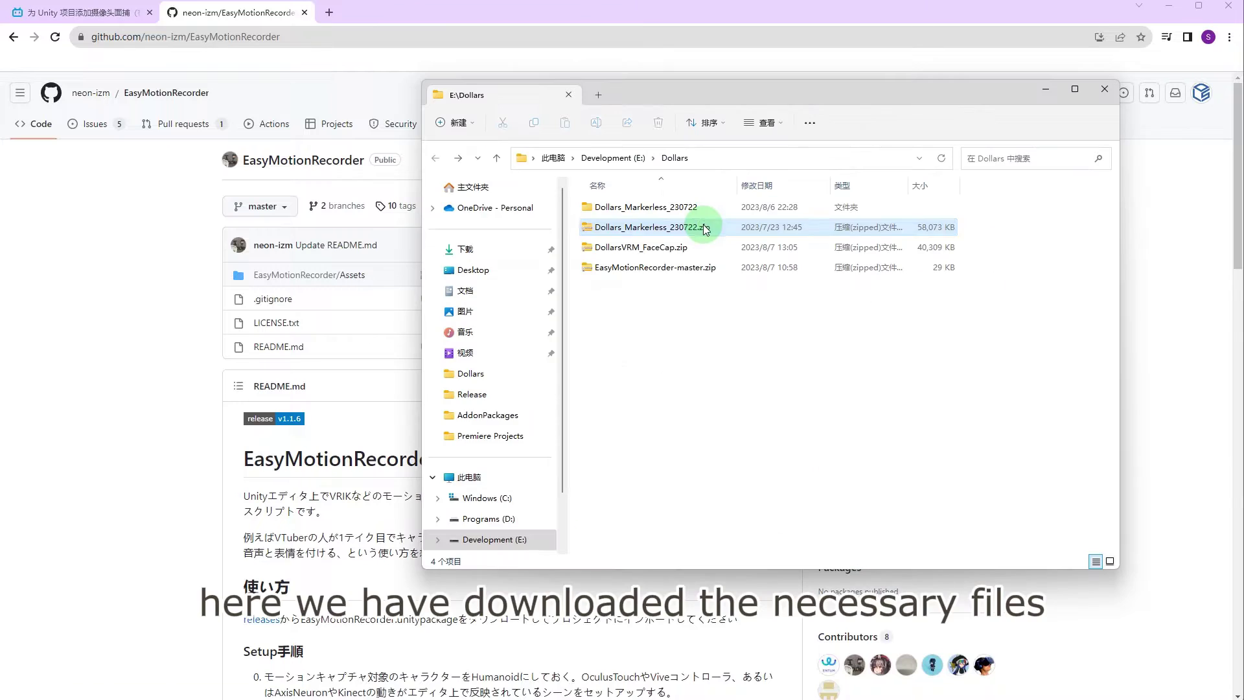
{"action": "left_click", "coordinate": [648, 227]}
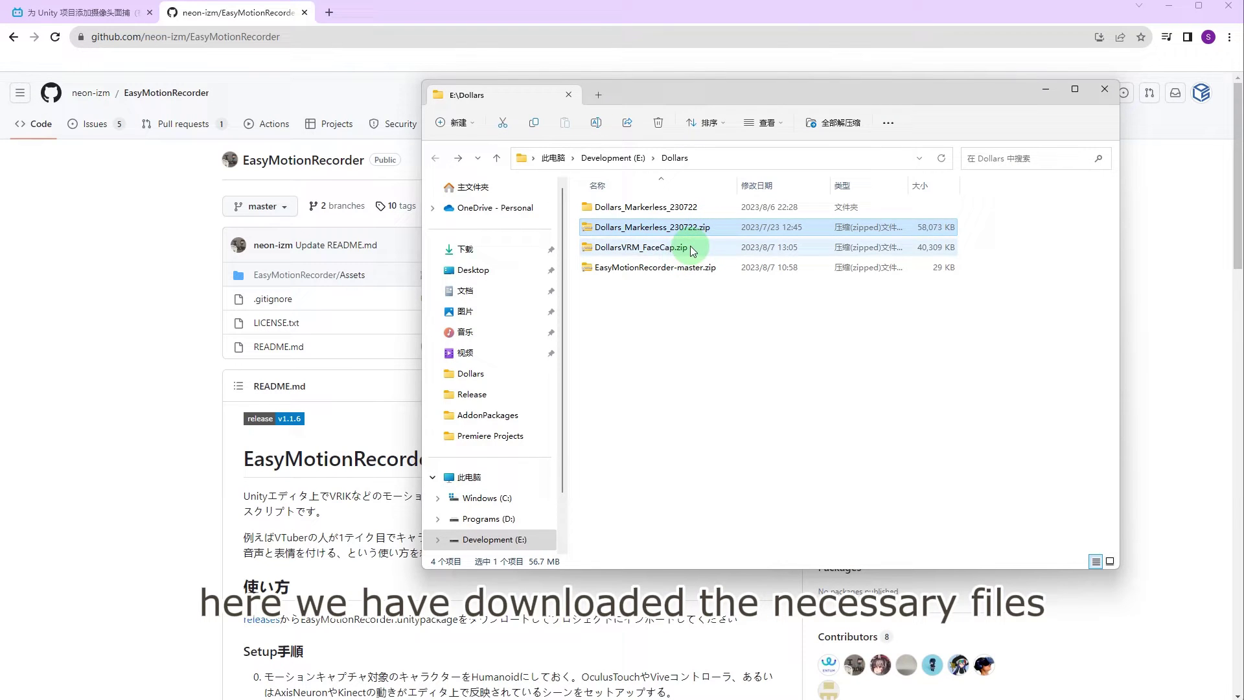
{"action": "left_click", "coordinate": [692, 251]}
{"action": "left_click_drag", "start_coordinate": [672, 287], "coordinate": [710, 254]}
{"action": "key", "text": "shift+F10"}
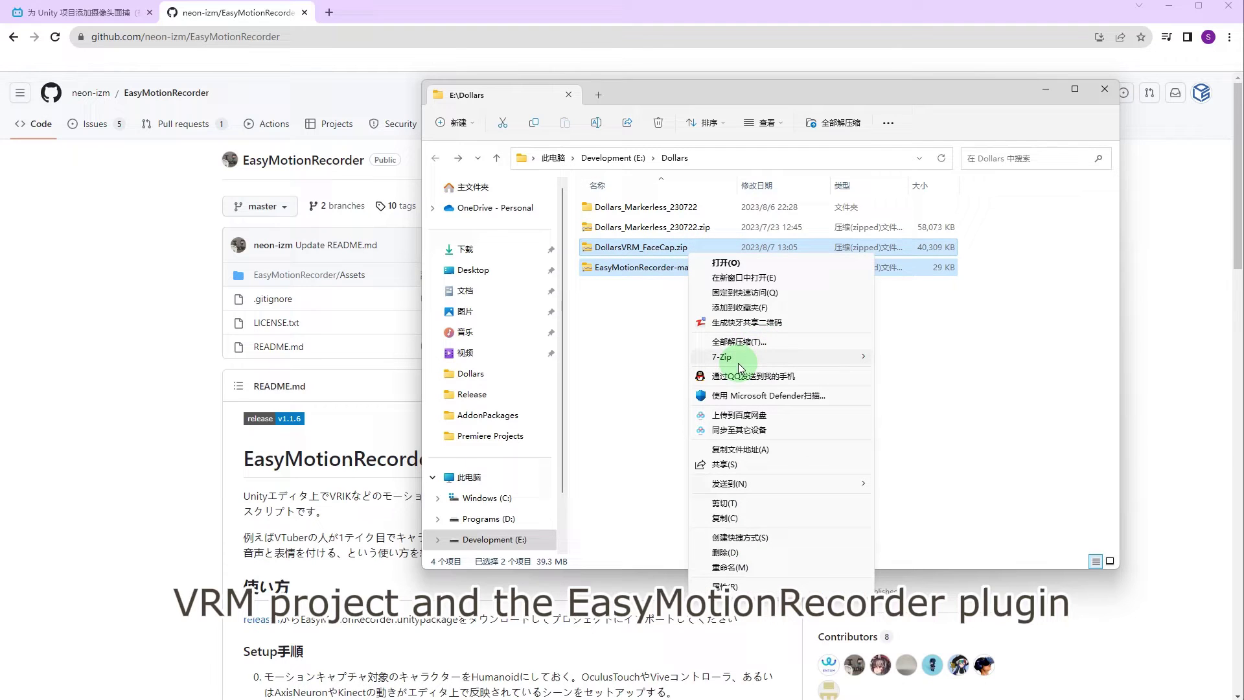
{"action": "mouse_move", "coordinate": [745, 355]}
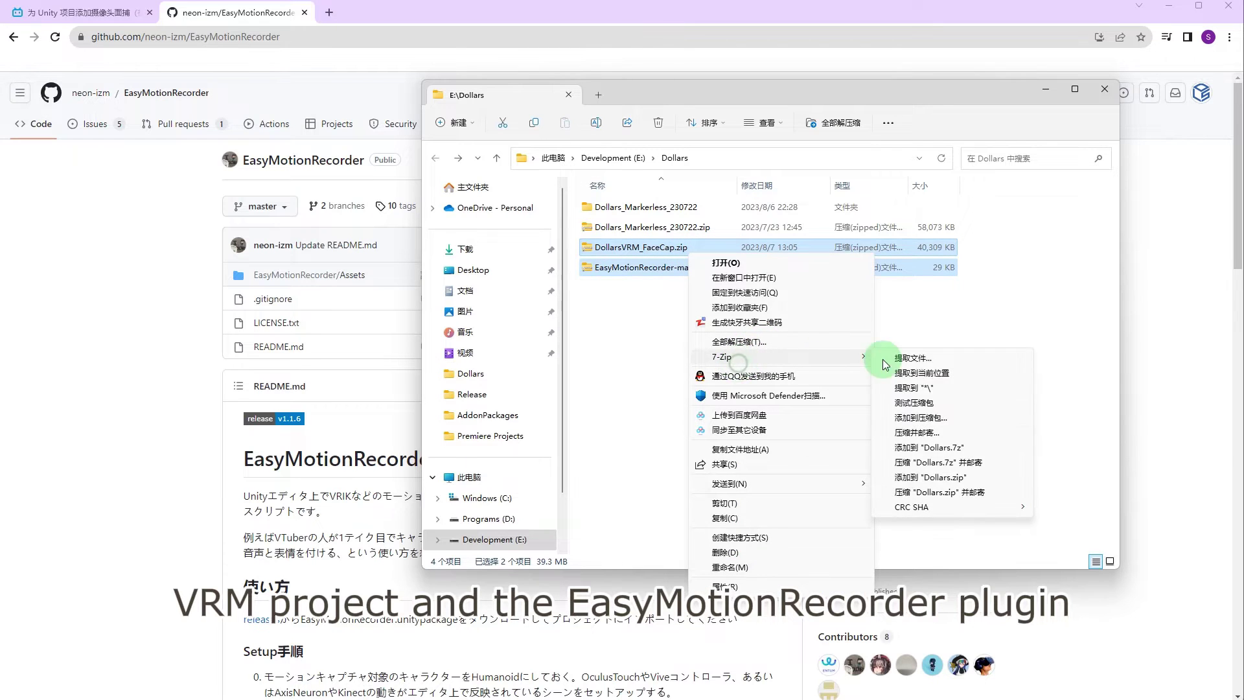
{"action": "left_click", "coordinate": [920, 387]}
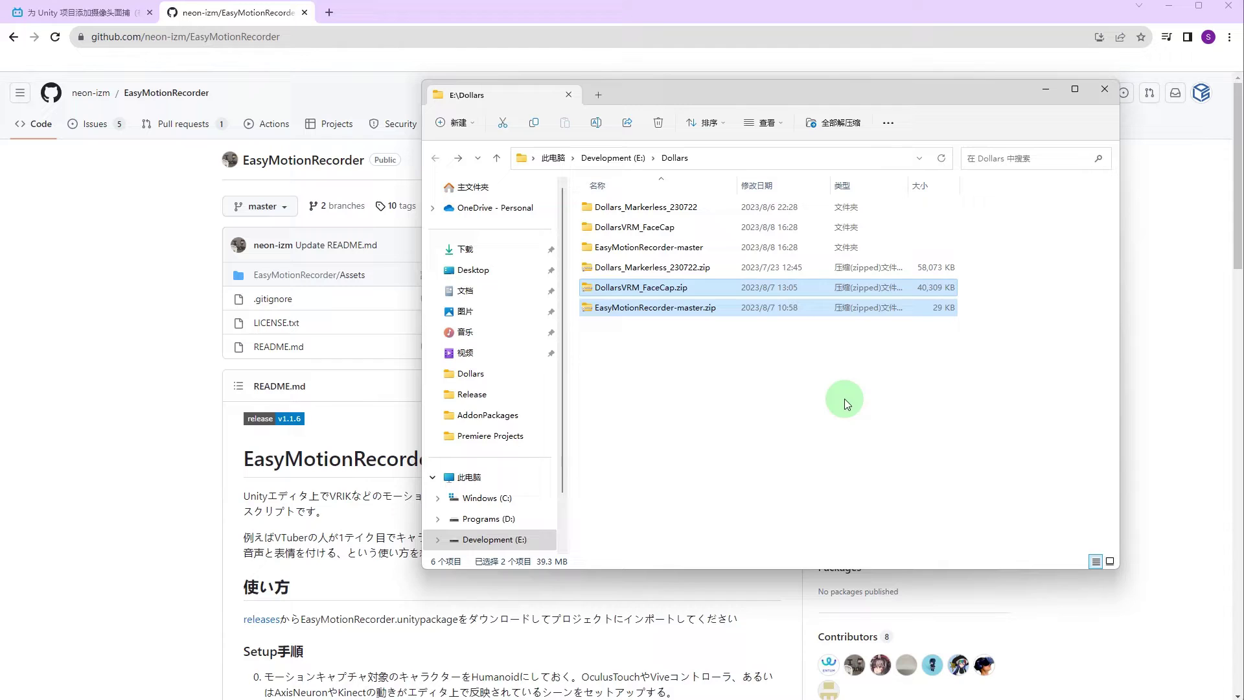
Browse the EasyMotionRecorder plugin's Assets, then open DollarsVRM_FaceCap\Assets.
{"action": "double_click", "coordinate": [670, 246]}
{"action": "double_click", "coordinate": [639, 206]}
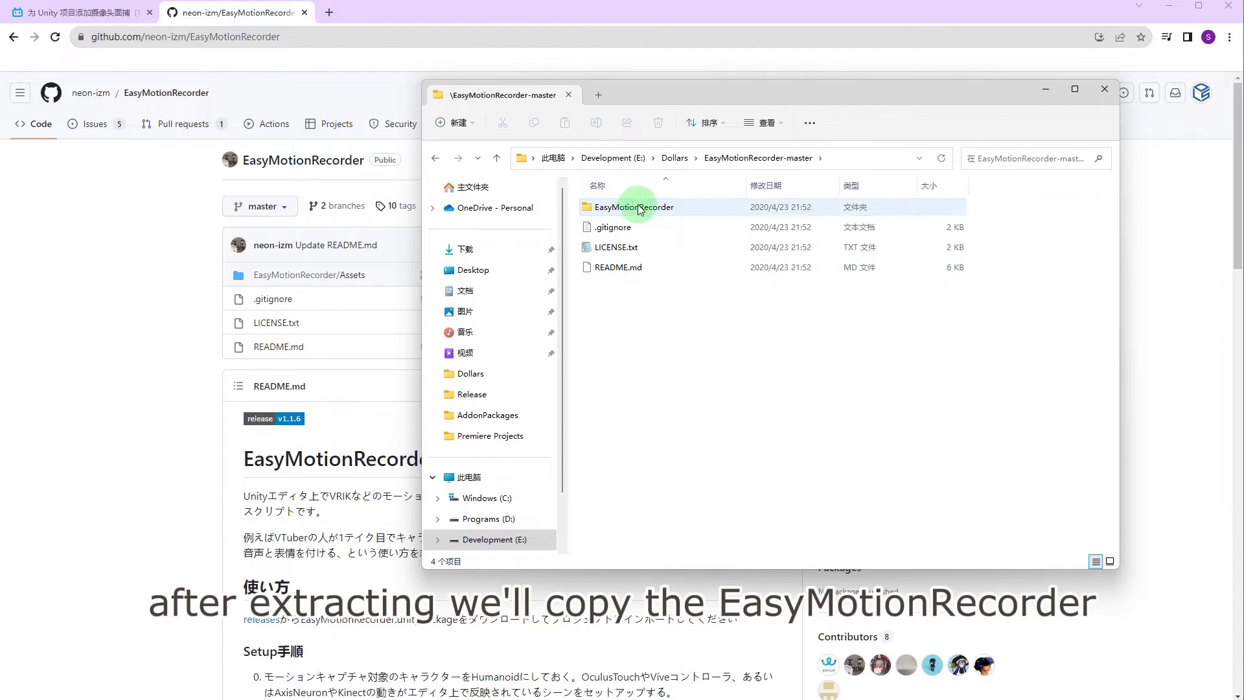
{"action": "double_click", "coordinate": [634, 206]}
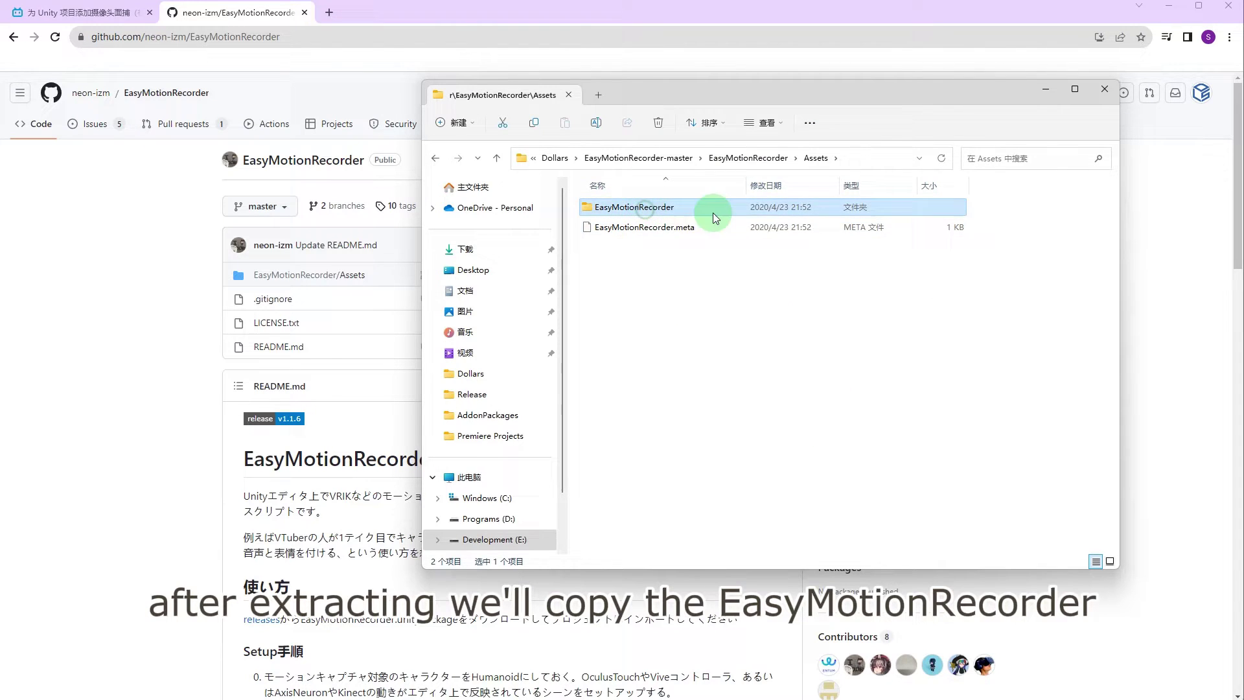
{"action": "double_click", "coordinate": [674, 208]}
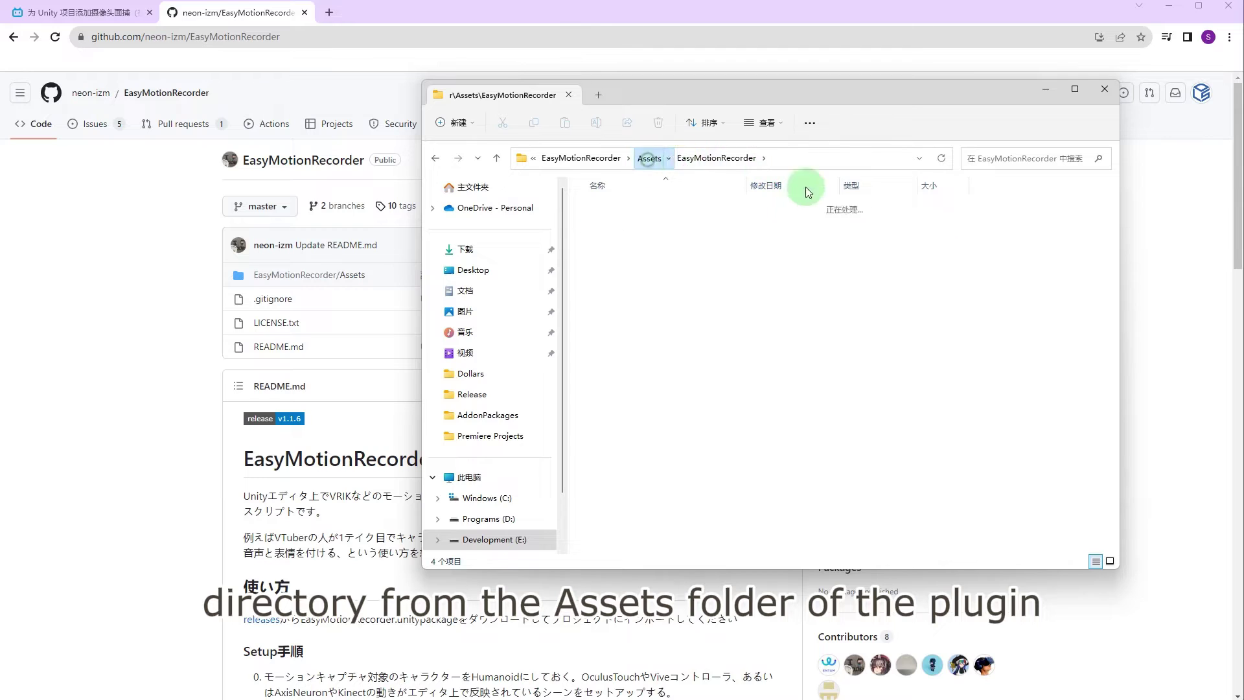
{"action": "left_click", "coordinate": [650, 159]}
{"action": "left_click", "coordinate": [667, 158]}
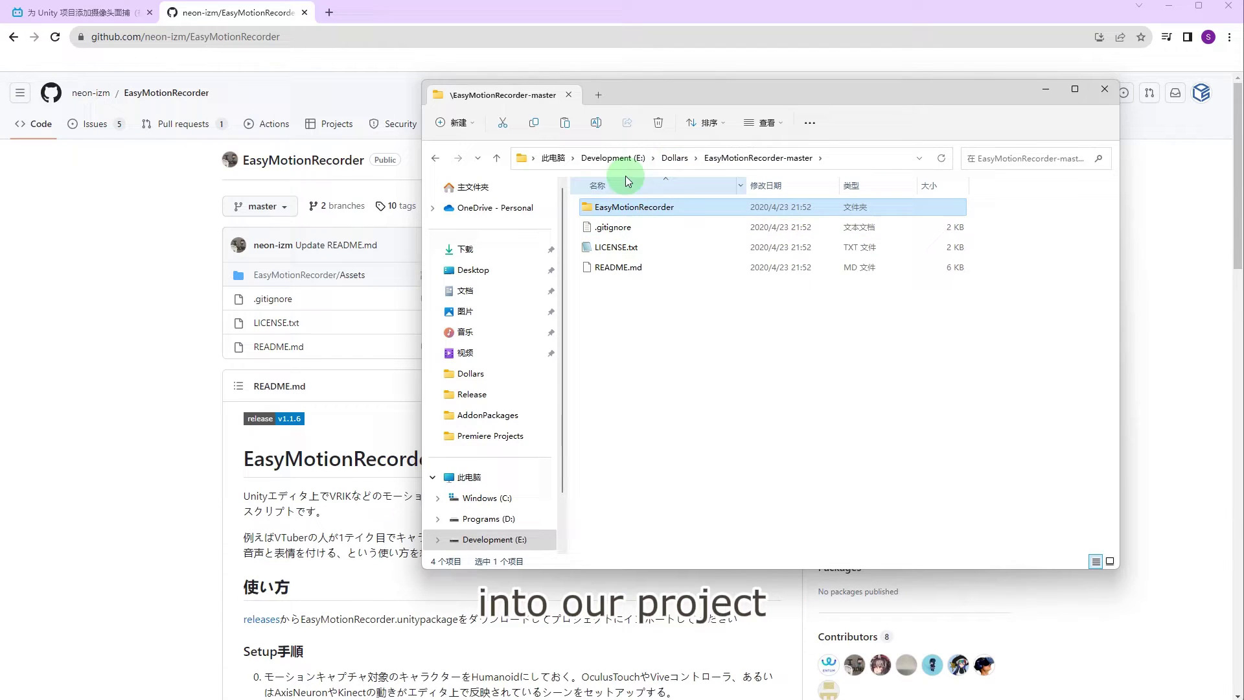
{"action": "left_click", "coordinate": [673, 158]}
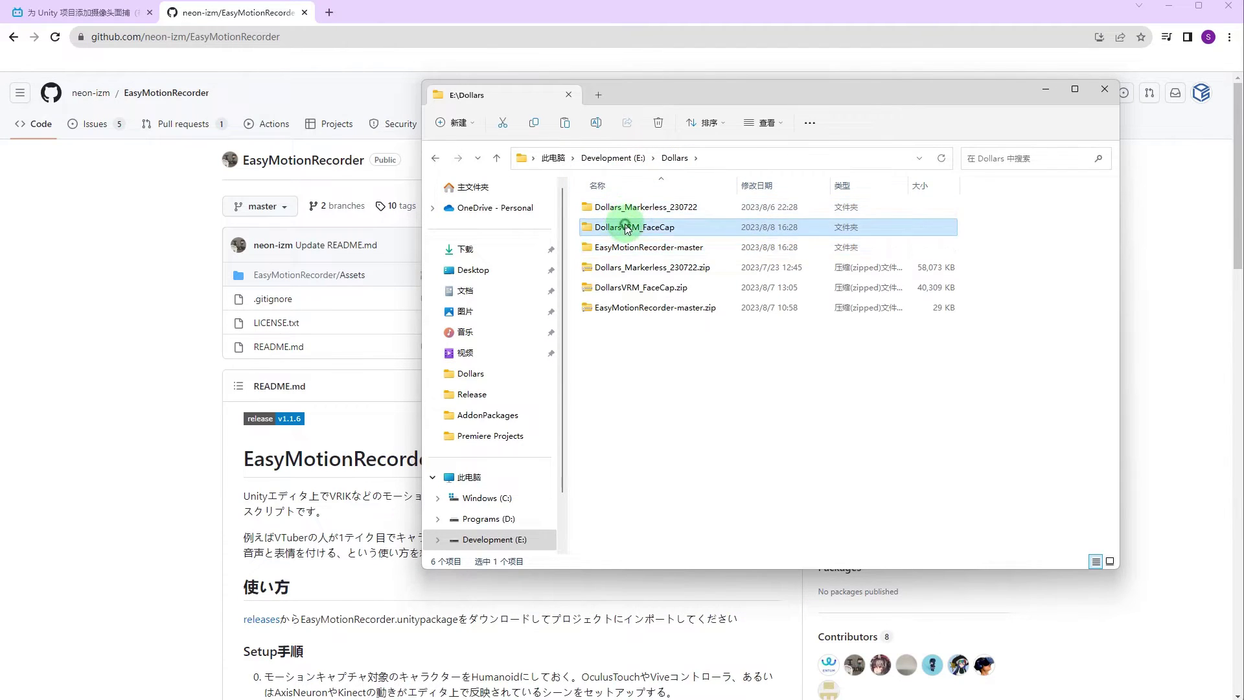
{"action": "double_click", "coordinate": [625, 227]}
{"action": "double_click", "coordinate": [598, 206]}
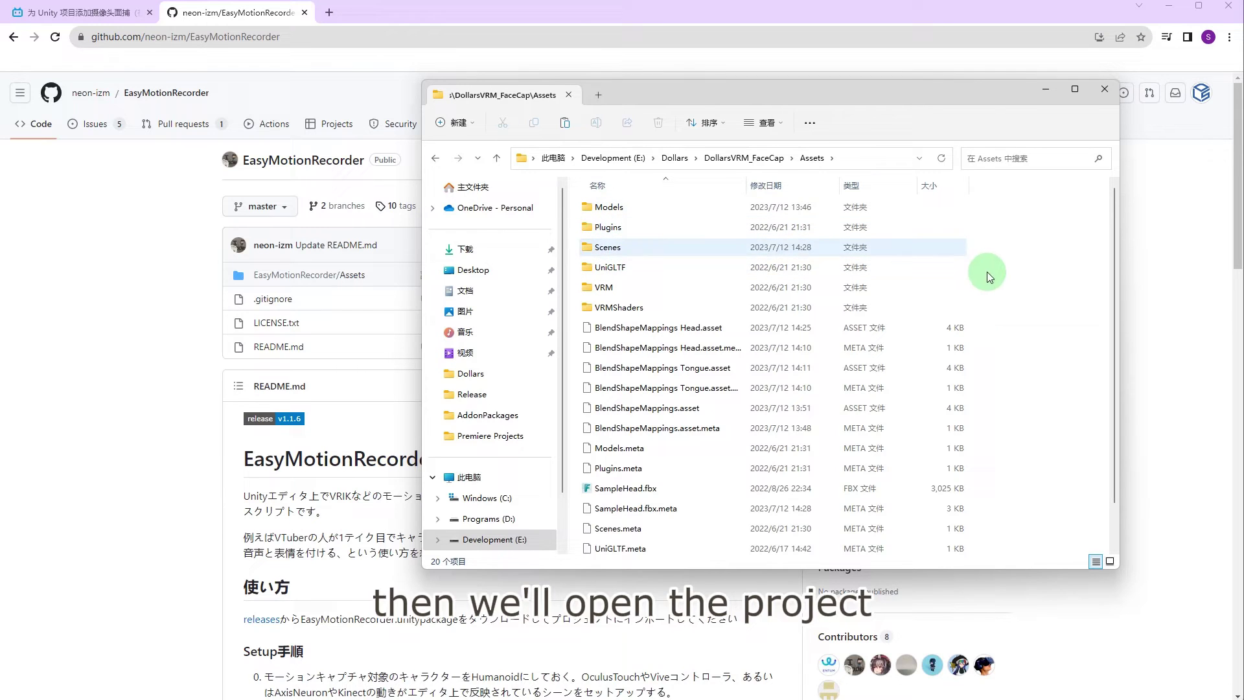
Paste the EasyMotionRecorder folder into Assets and open SampleScene with the characters.
{"action": "key", "text": "ctrl+v"}
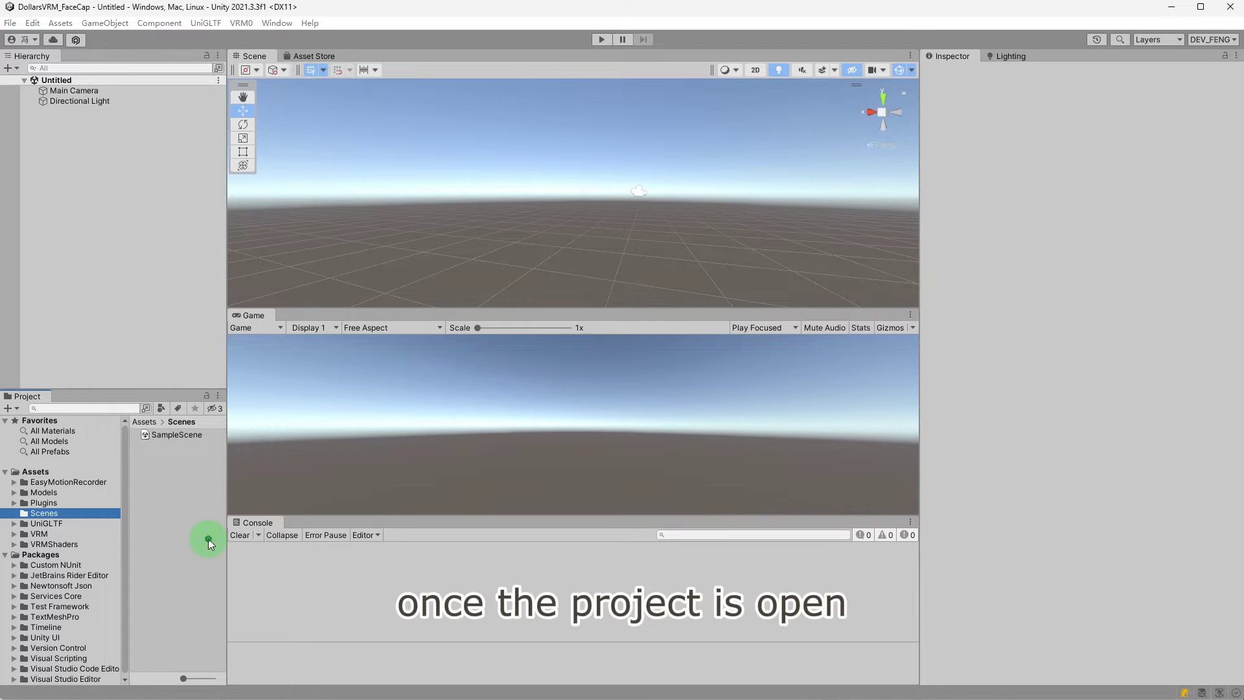
{"action": "left_click", "coordinate": [208, 539]}
{"action": "double_click", "coordinate": [177, 434]}
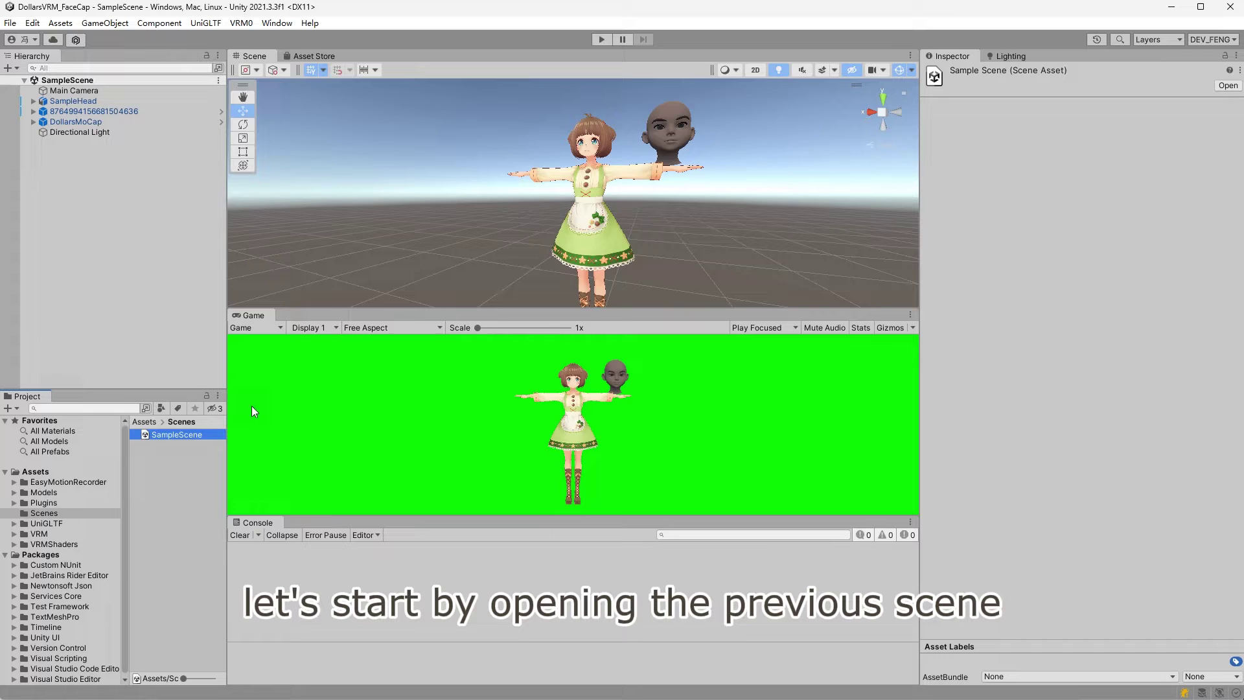
{"action": "left_click_drag", "start_coordinate": [542, 270], "coordinate": [581, 241], "text": "alt"}
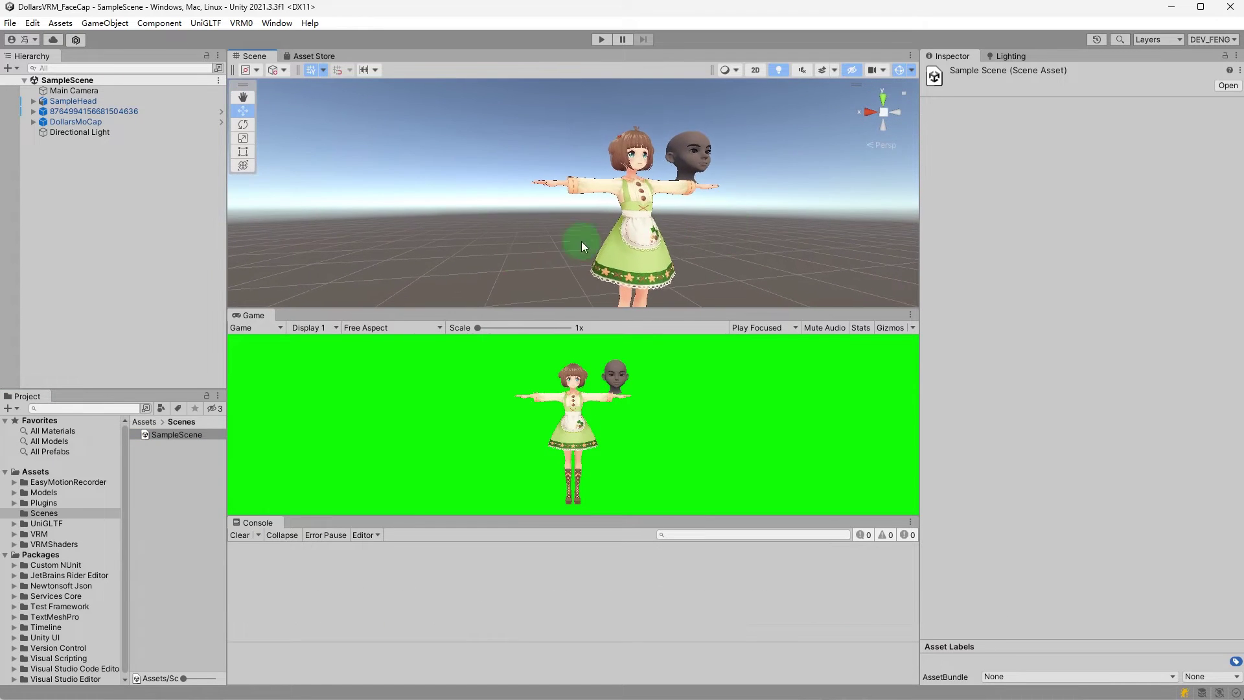
Drag the EasyMotionRecorder prefab from EasyMotionRecorder > Prefabs into the Hierarchy.
{"action": "left_click", "coordinate": [67, 482]}
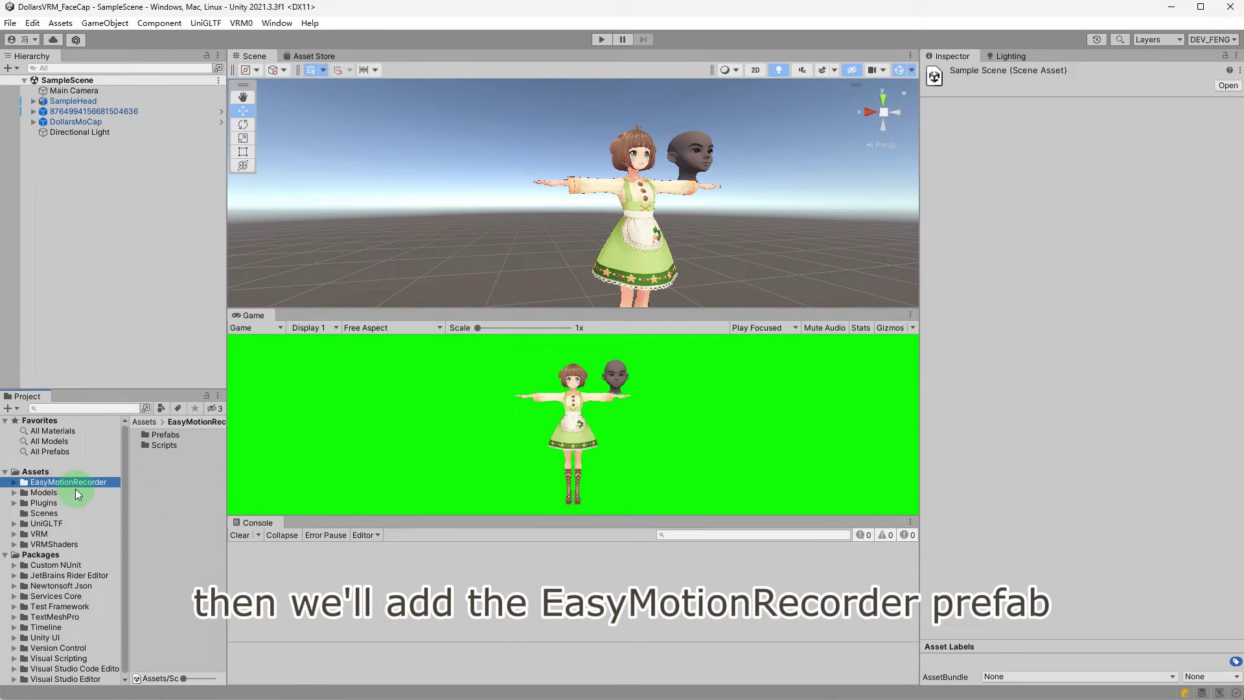
{"action": "double_click", "coordinate": [185, 434]}
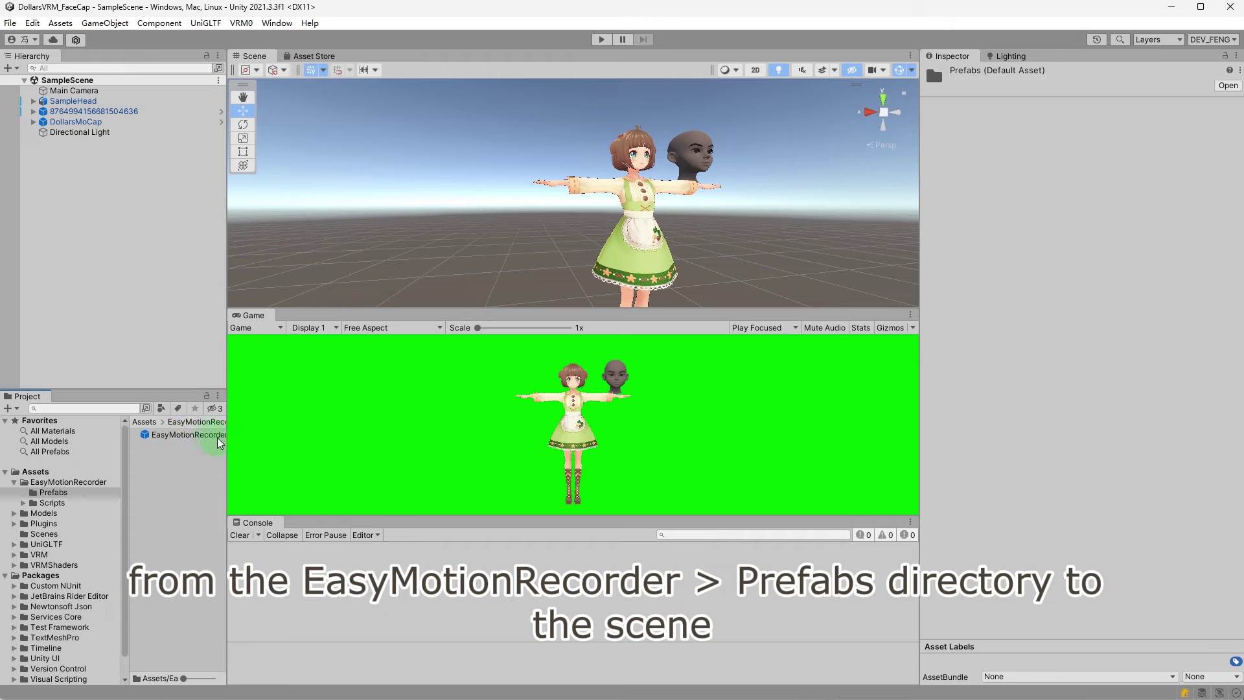
{"action": "left_click_drag", "start_coordinate": [228, 441], "coordinate": [185, 257]}
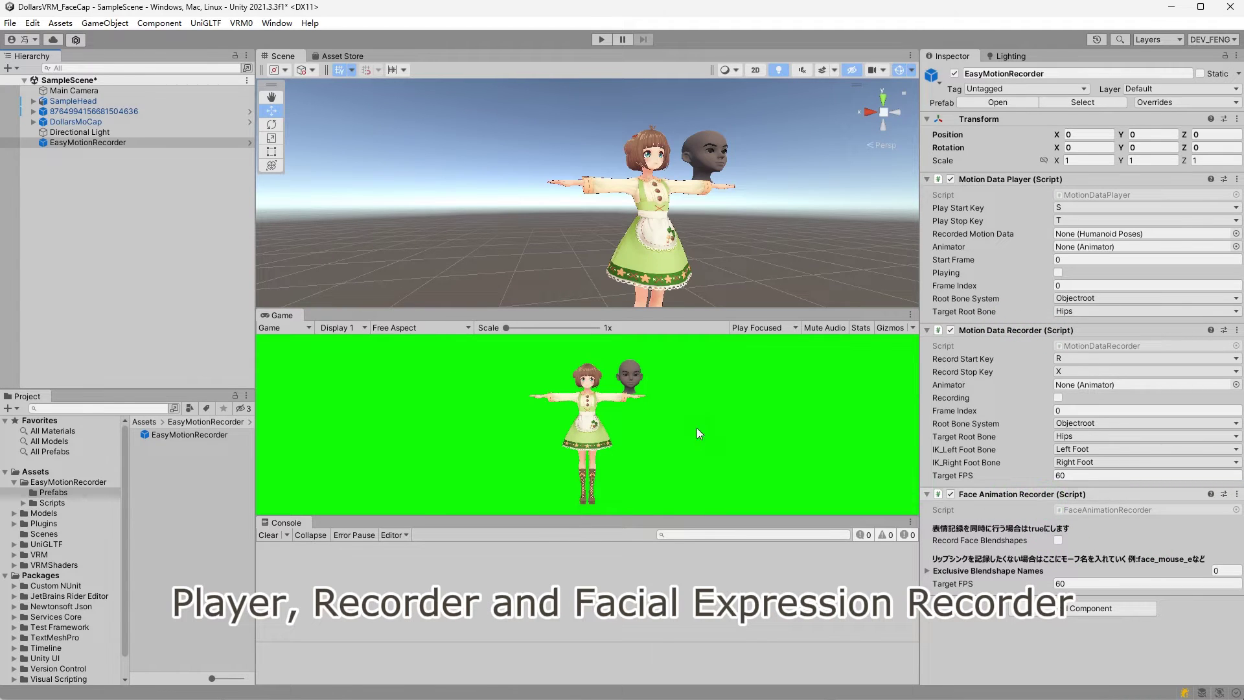
Untick Motion Data Player, set the character as the recorder's Animator, and tick Record Face Blendshapes.
{"action": "left_click", "coordinate": [950, 180]}
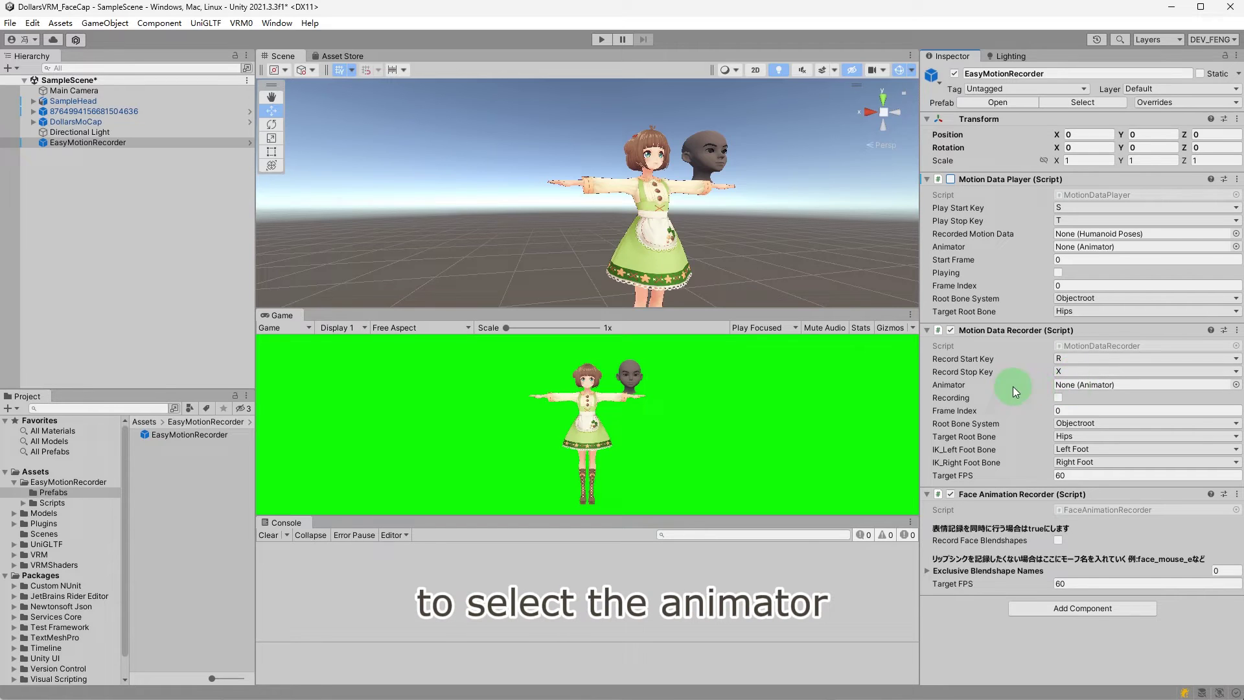
{"action": "left_click_drag", "start_coordinate": [142, 109], "coordinate": [1081, 384]}
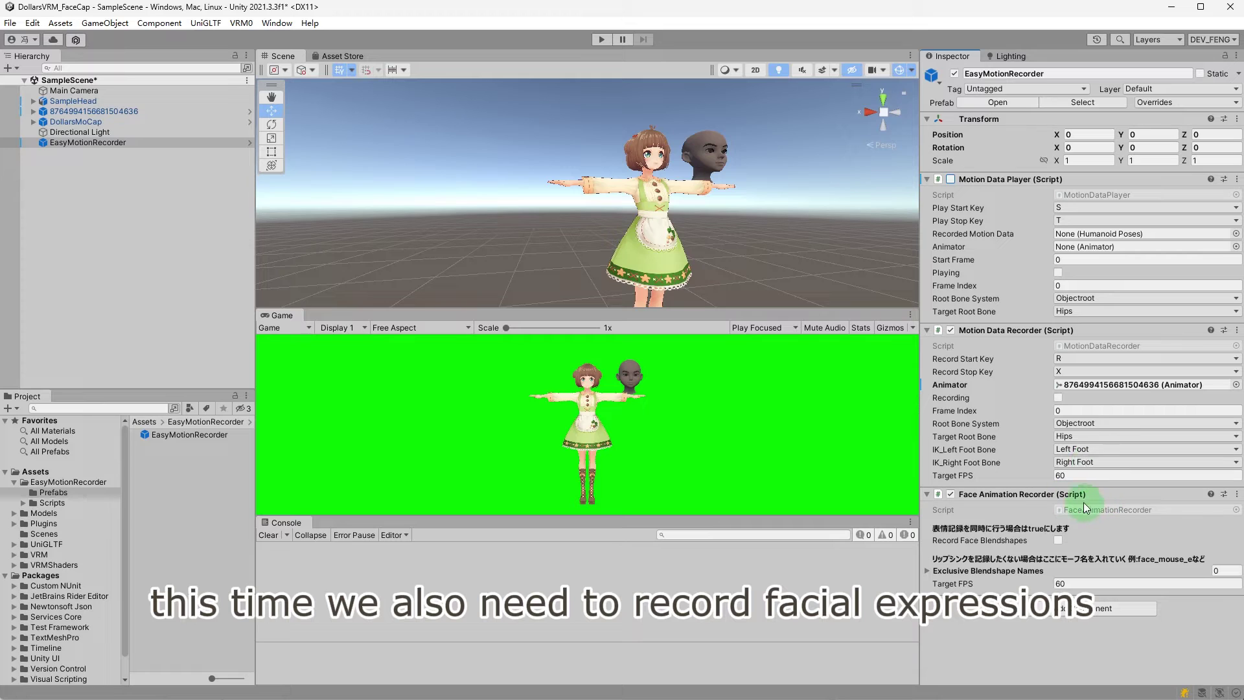
{"action": "left_click", "coordinate": [1058, 540]}
Enter Play mode and press R to begin recording motion and face.
{"action": "left_click", "coordinate": [602, 39]}
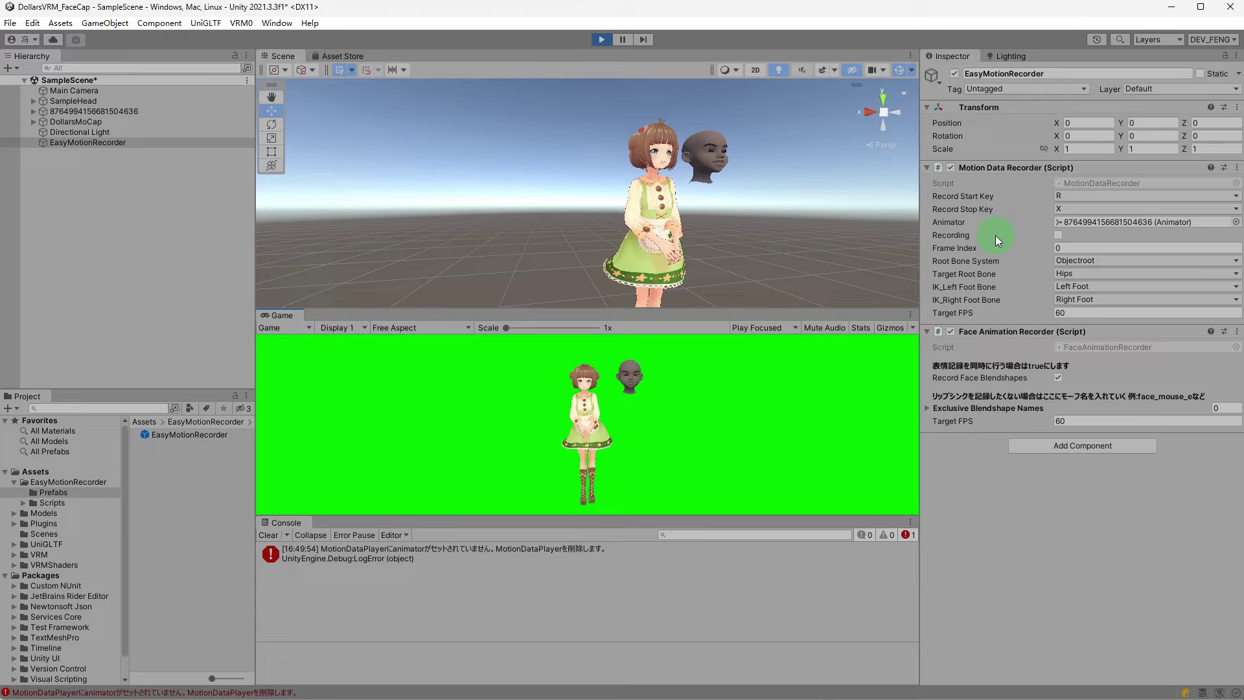
{"action": "key", "text": "r"}
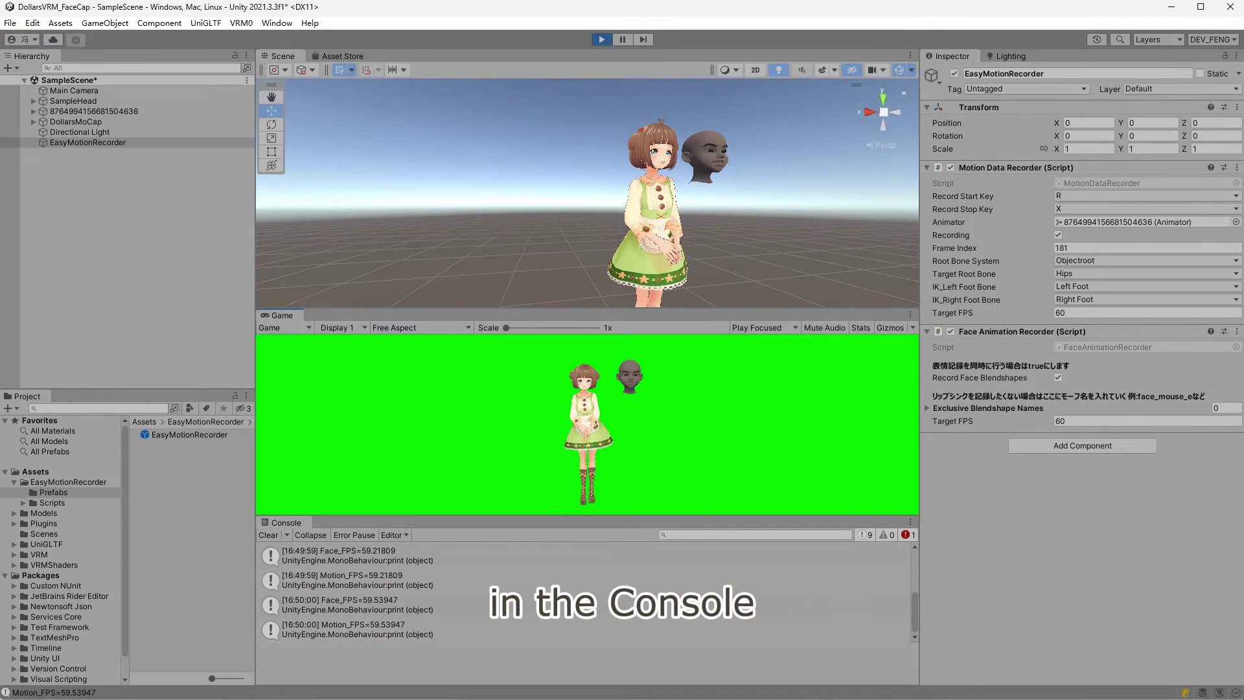
Stream captured body and face motion from Dollars_Markerless, then return to the Unity editor.
{"action": "key", "text": "alt+Tab"}
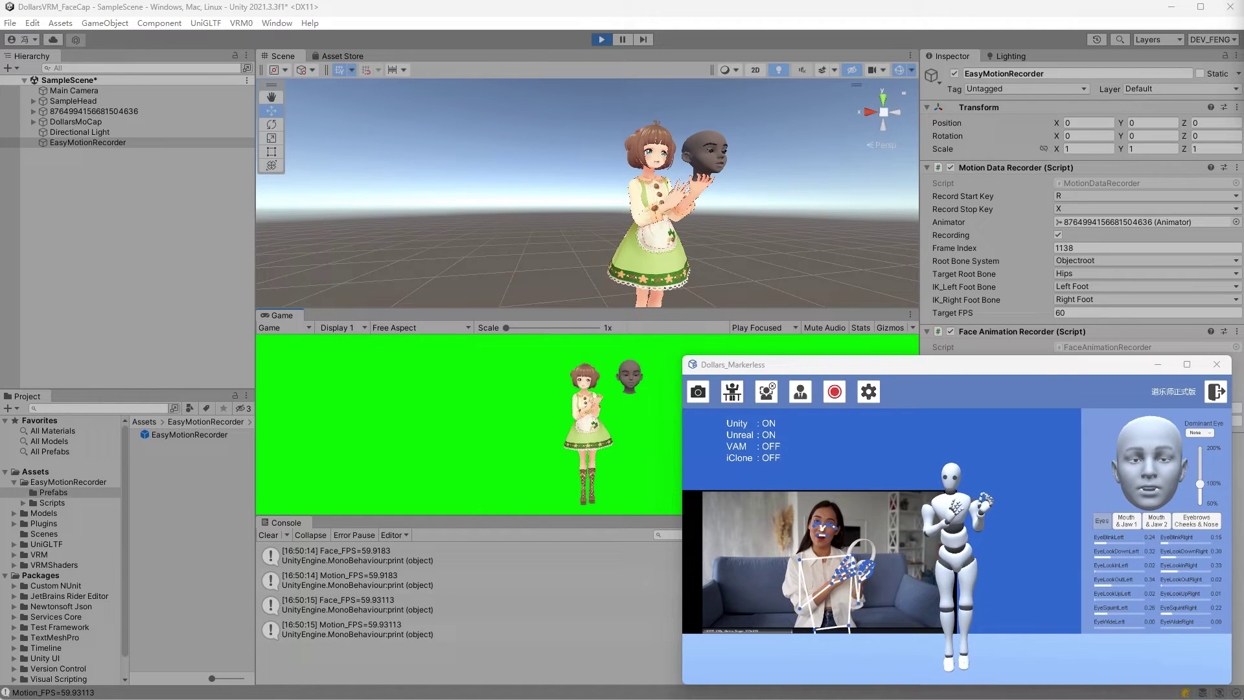
{"action": "left_click", "coordinate": [569, 399]}
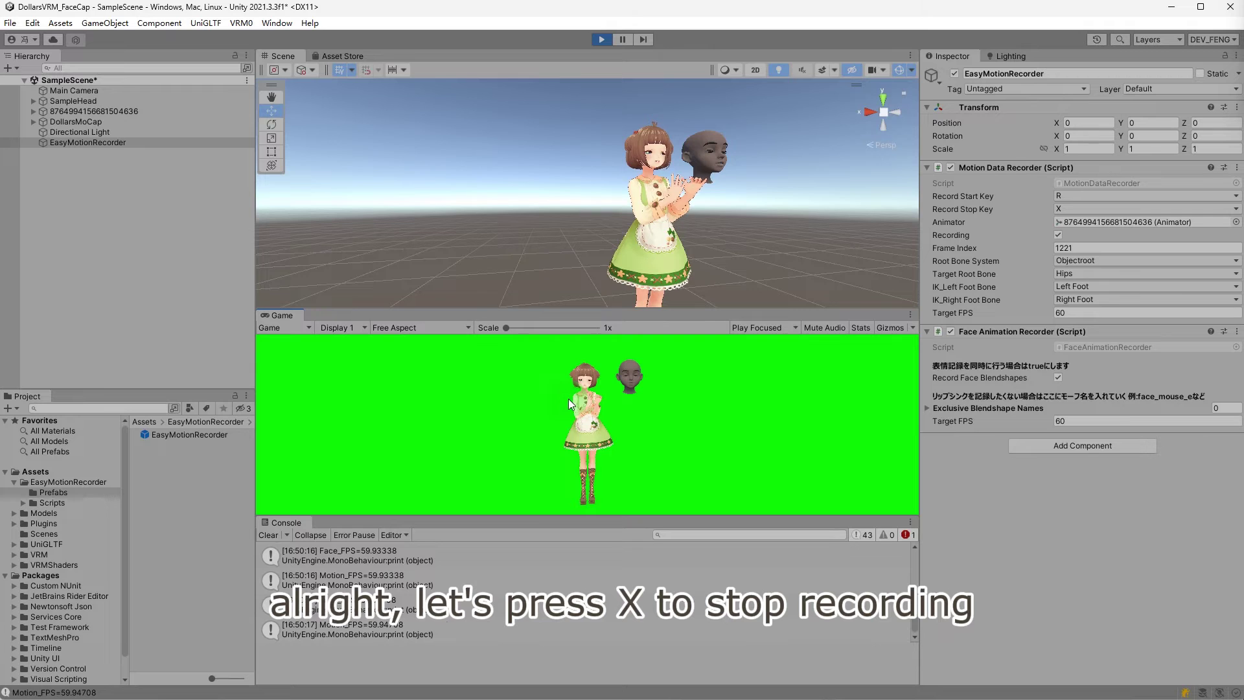
Press X to end recording, writing the FaceRecordMotion clip to Assets/Resources.
{"action": "key", "text": "x"}
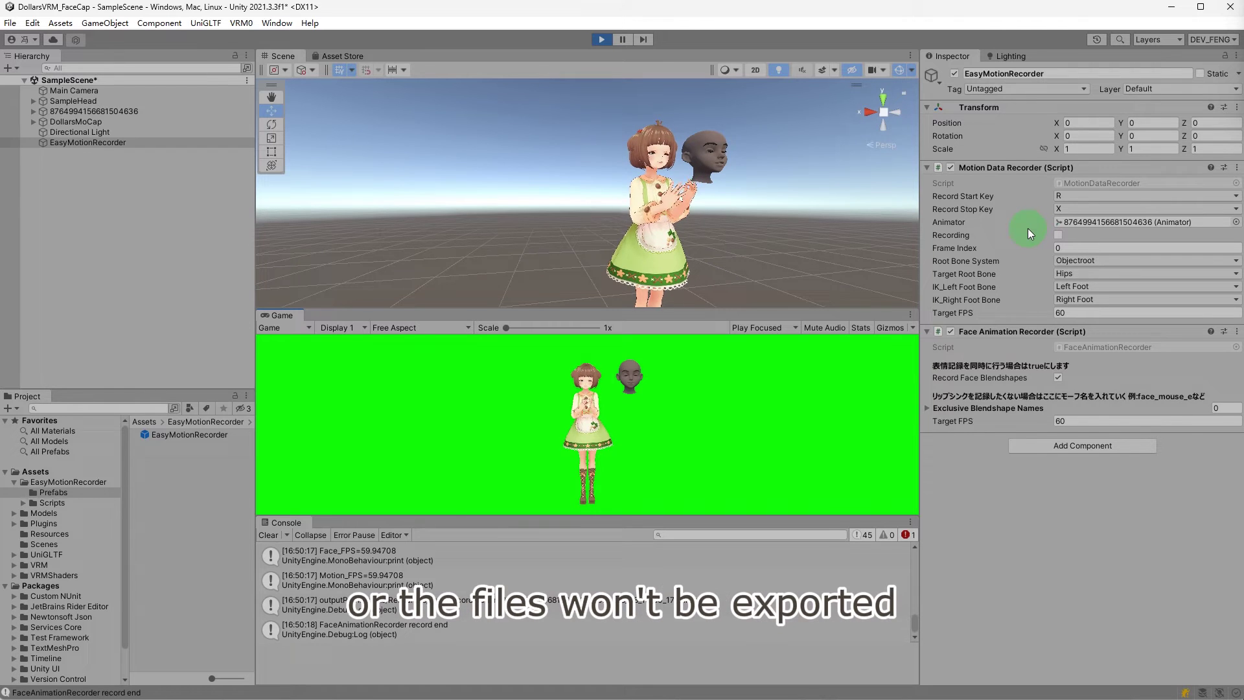
Exit Play mode and inspect the recorded RecordMotion file in Assets/Resources.
{"action": "left_click", "coordinate": [602, 40]}
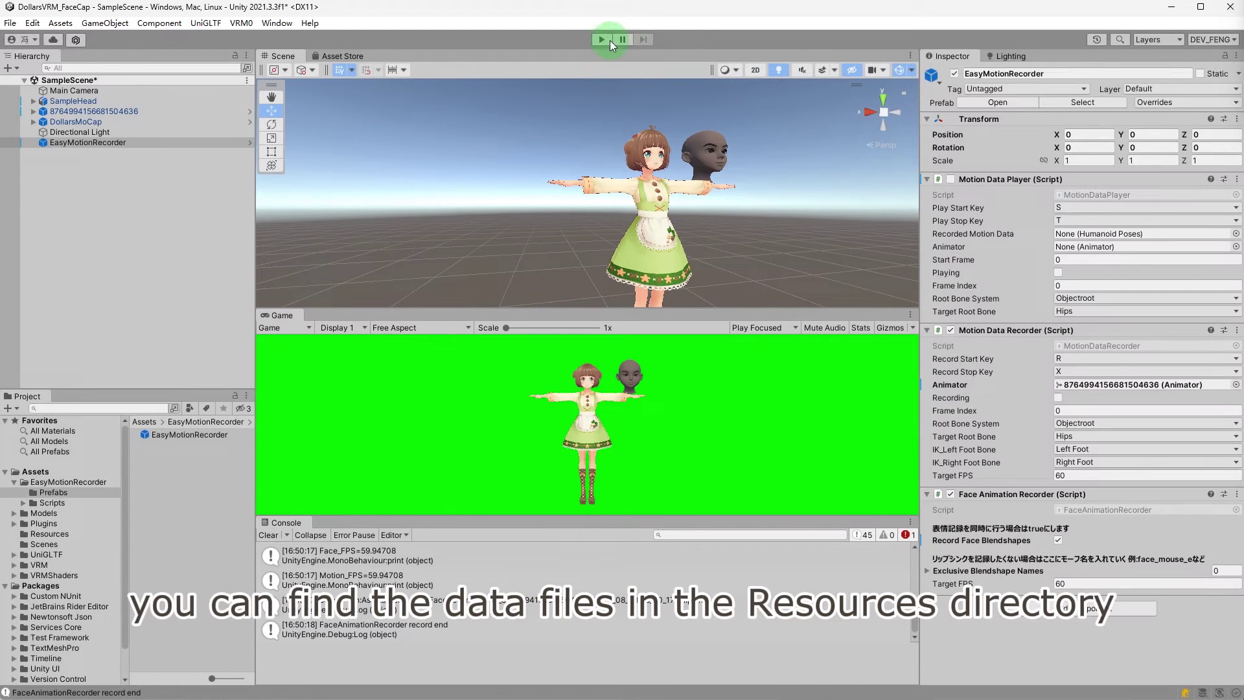
{"action": "left_click", "coordinate": [50, 534]}
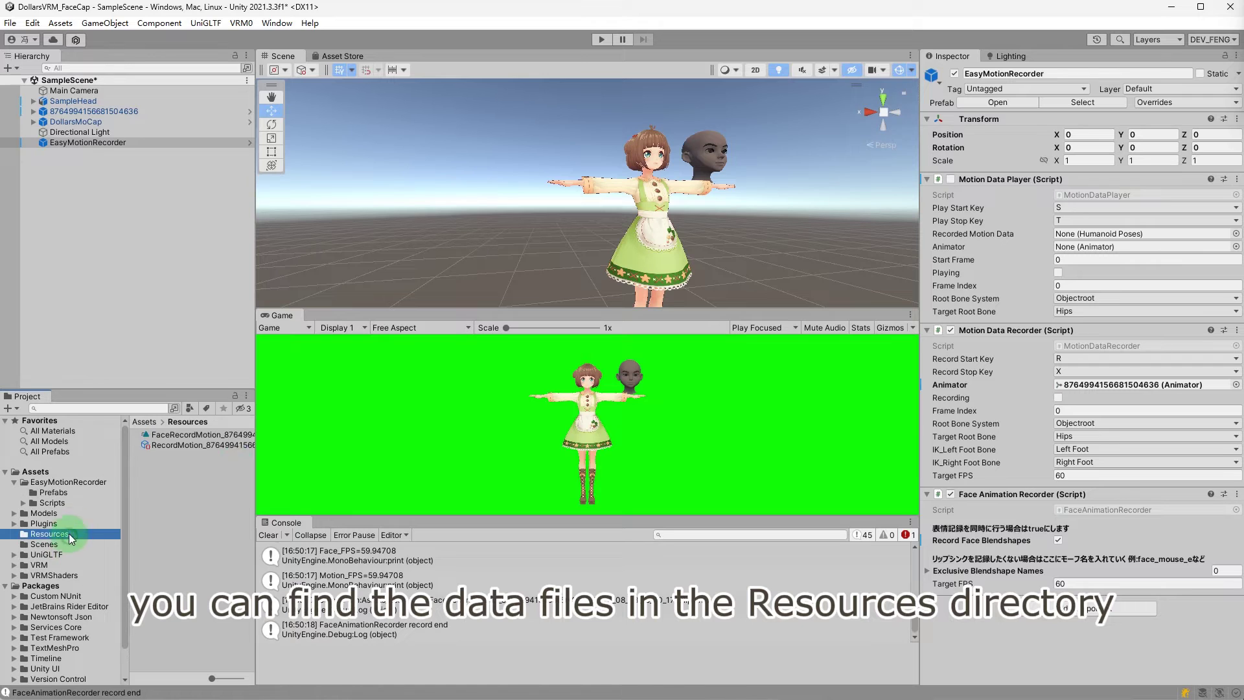
{"action": "left_click_drag", "start_coordinate": [255, 463], "coordinate": [351, 444]}
{"action": "left_click", "coordinate": [177, 444]}
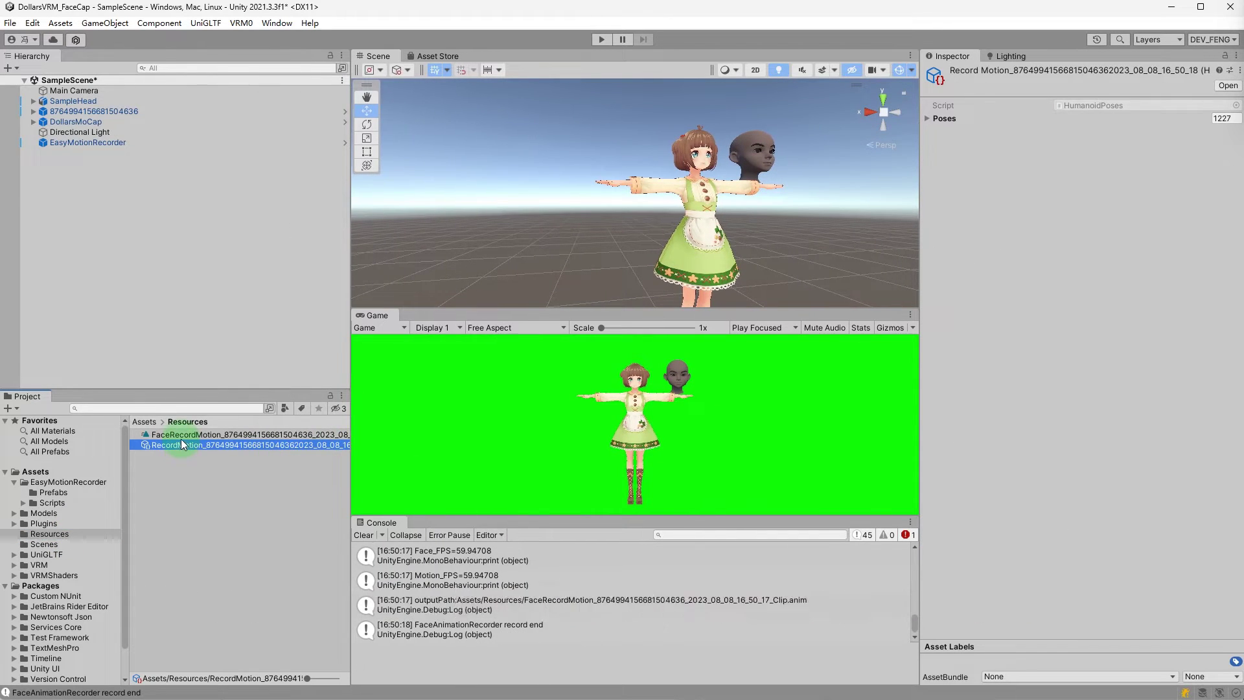
Play the FaceRecordMotion clip in an enlarged preview, then select the RecordMotion asset.
{"action": "left_click", "coordinate": [180, 435]}
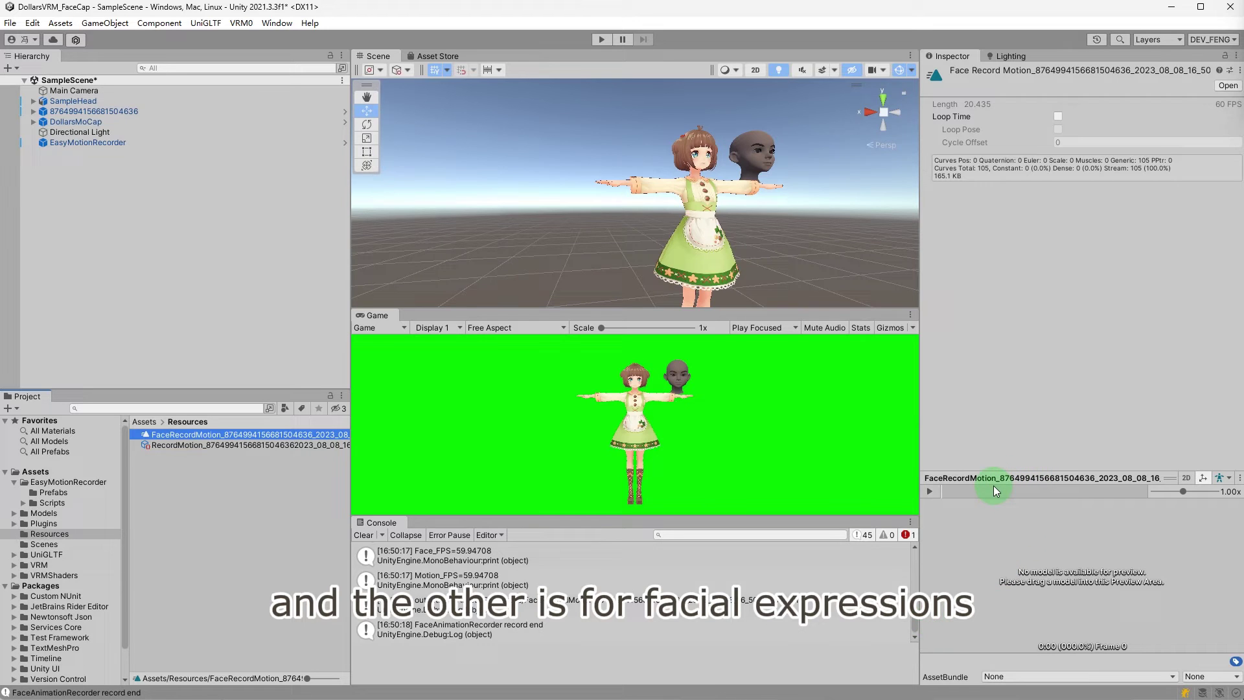
{"action": "left_click_drag", "start_coordinate": [988, 479], "coordinate": [985, 307]}
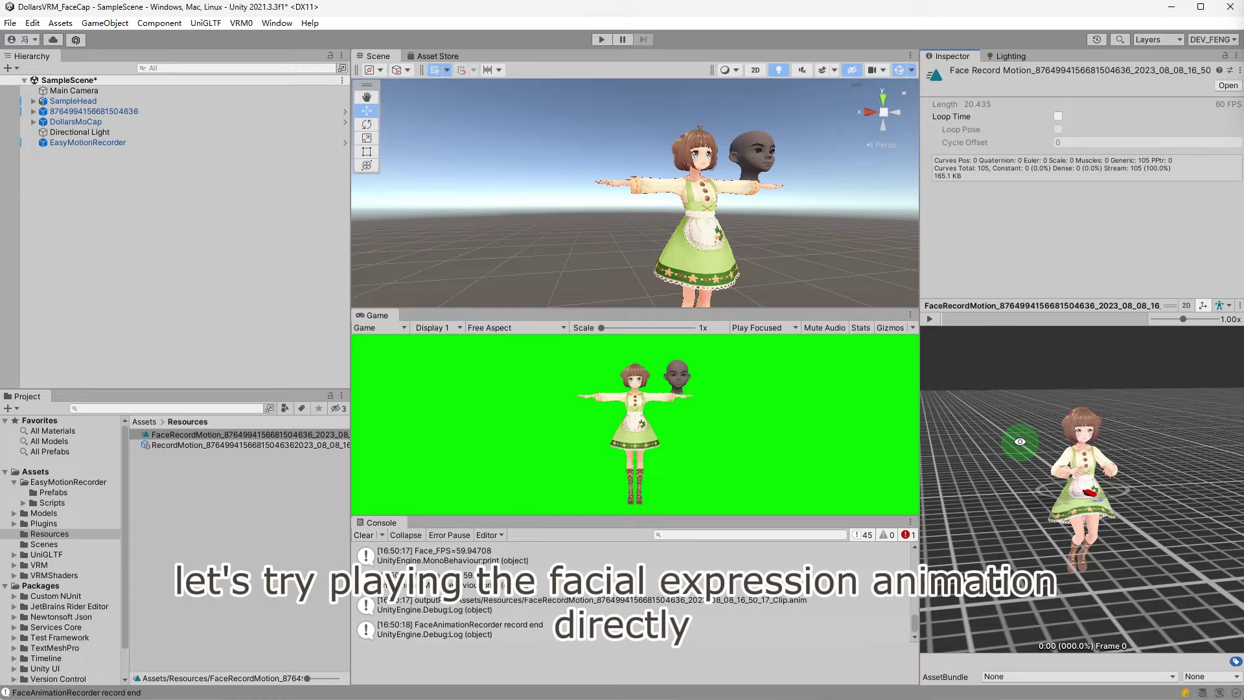
{"action": "left_click", "coordinate": [929, 337]}
{"action": "scroll", "coordinate": [1139, 477], "scroll_direction": "up", "scroll_amount": 1}
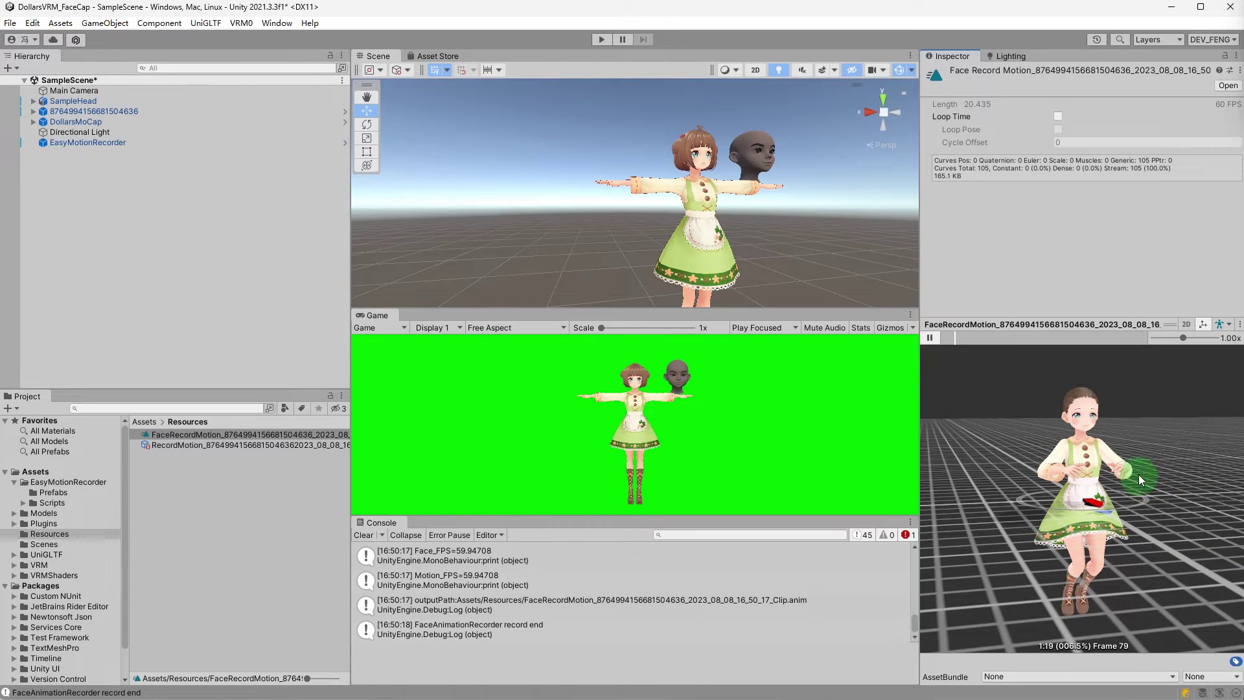
{"action": "scroll", "coordinate": [1137, 474], "scroll_direction": "up", "scroll_amount": 1}
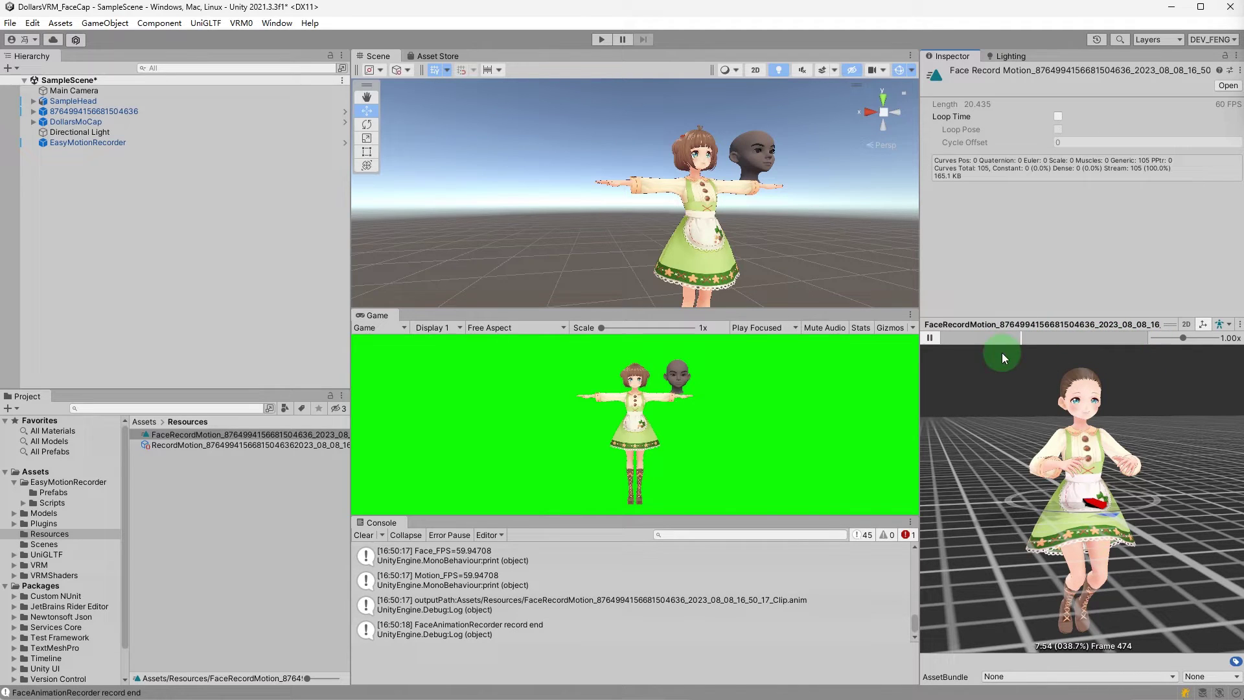
{"action": "left_click", "coordinate": [157, 447]}
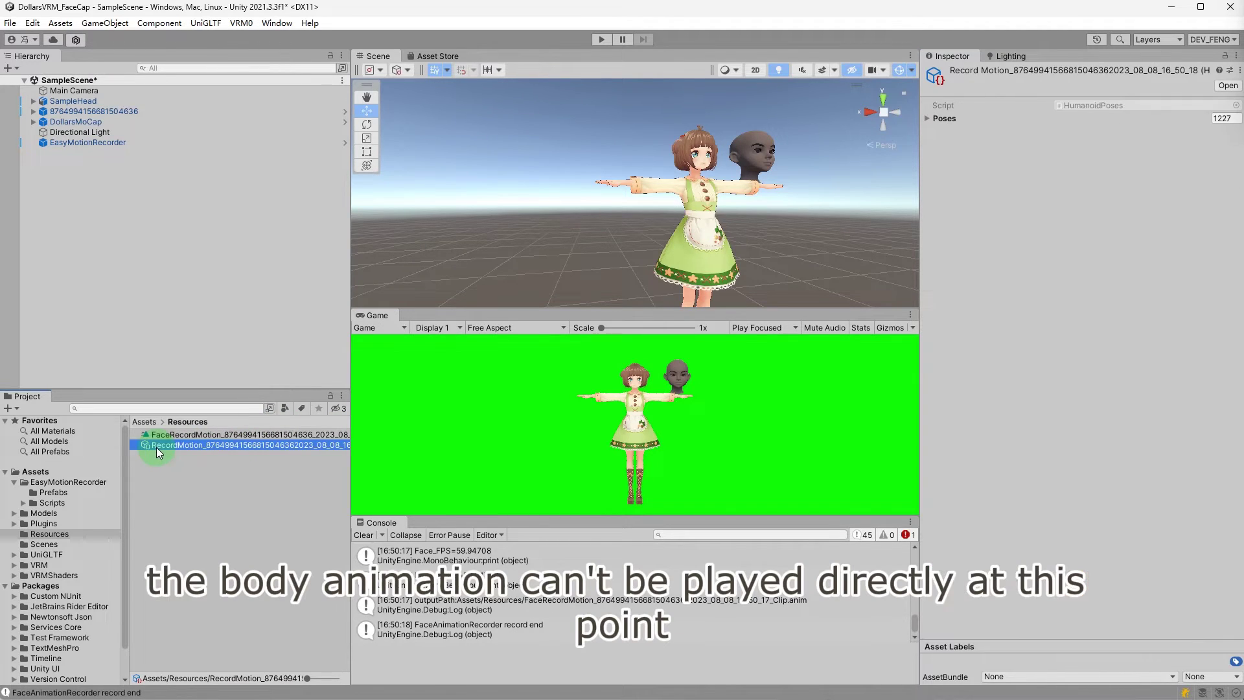
Export RecordMotion as a Humanoid animation clip and select the new clip.
{"action": "right_click", "coordinate": [985, 71]}
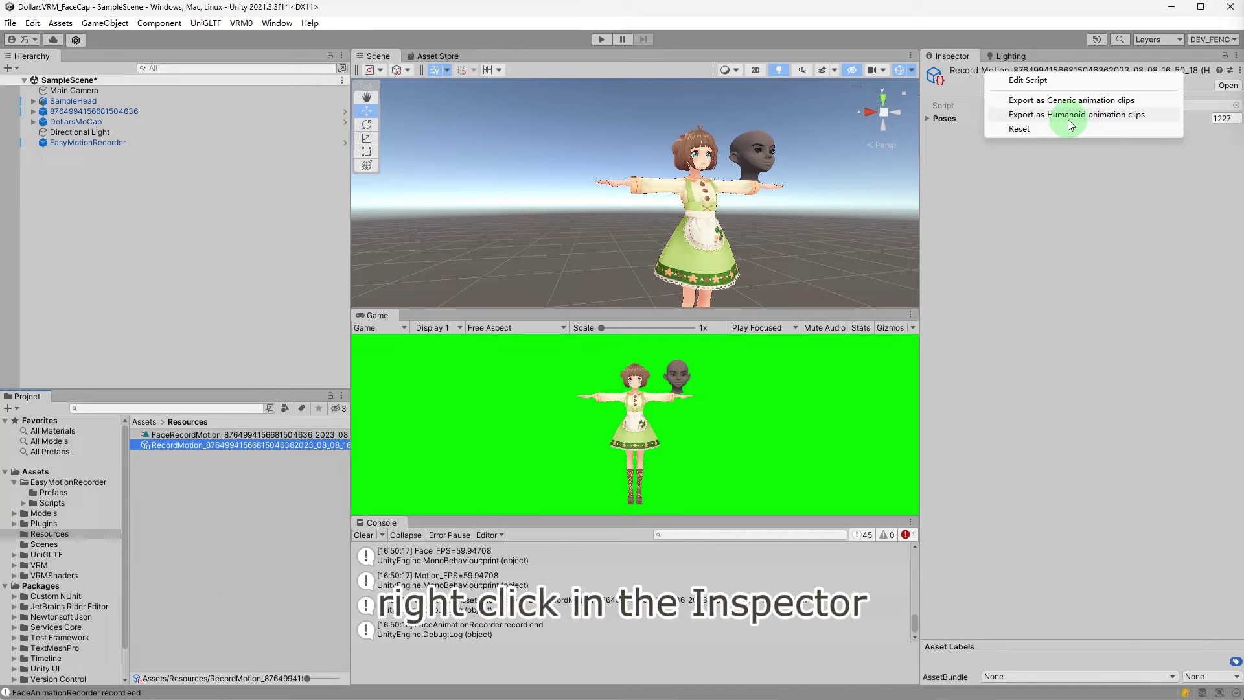
{"action": "left_click", "coordinate": [1112, 116]}
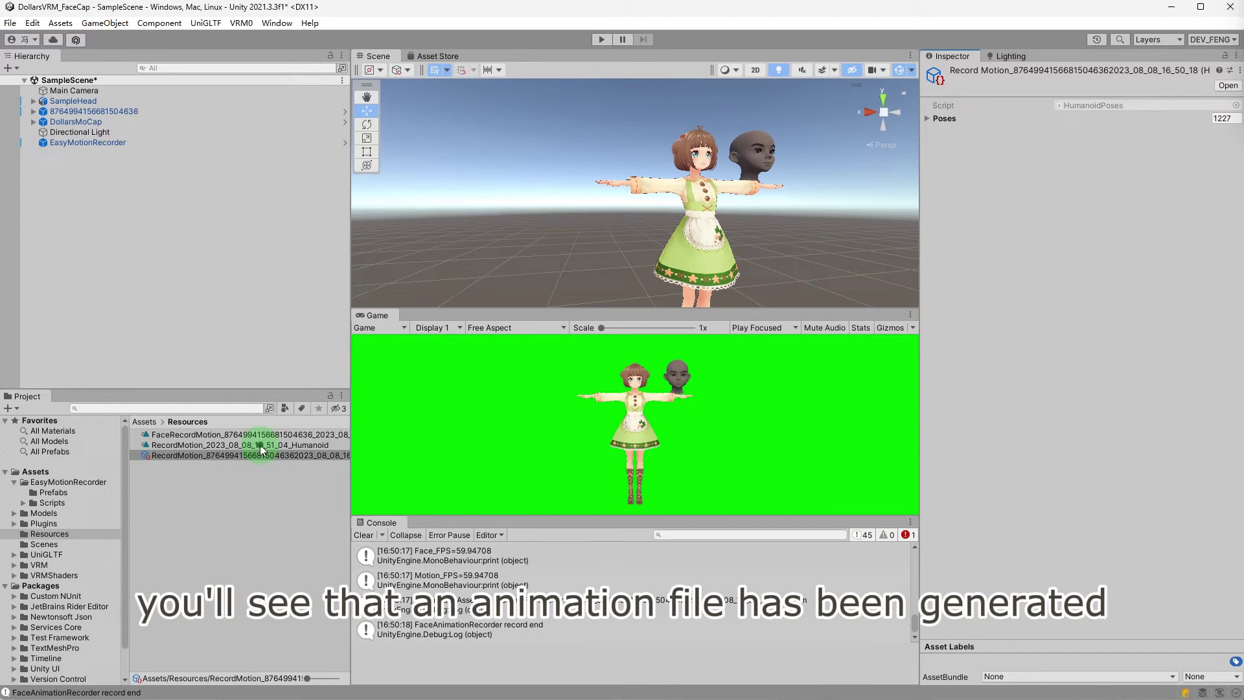
{"action": "left_click", "coordinate": [262, 447]}
Base root rotation, Y and XZ position on Original and bake all three into pose.
{"action": "left_click", "coordinate": [864, 272]}
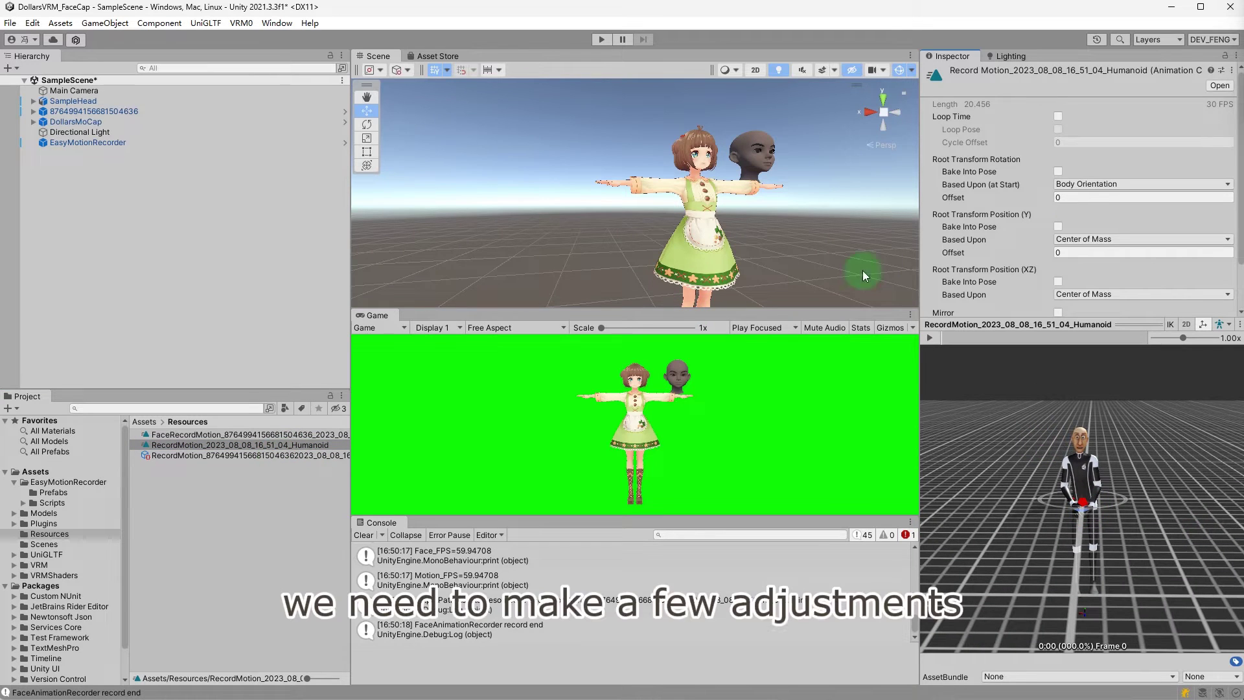
{"action": "left_click", "coordinate": [1016, 337]}
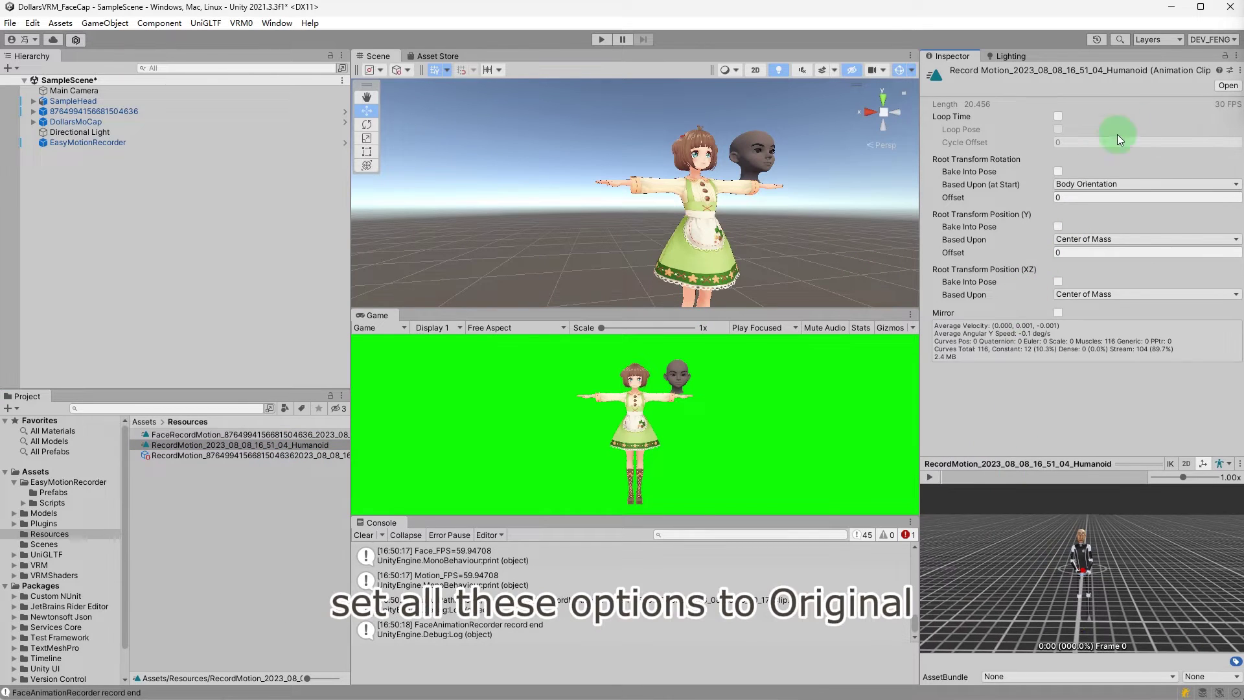
{"action": "left_click", "coordinate": [1091, 198]}
{"action": "left_click", "coordinate": [1071, 239]}
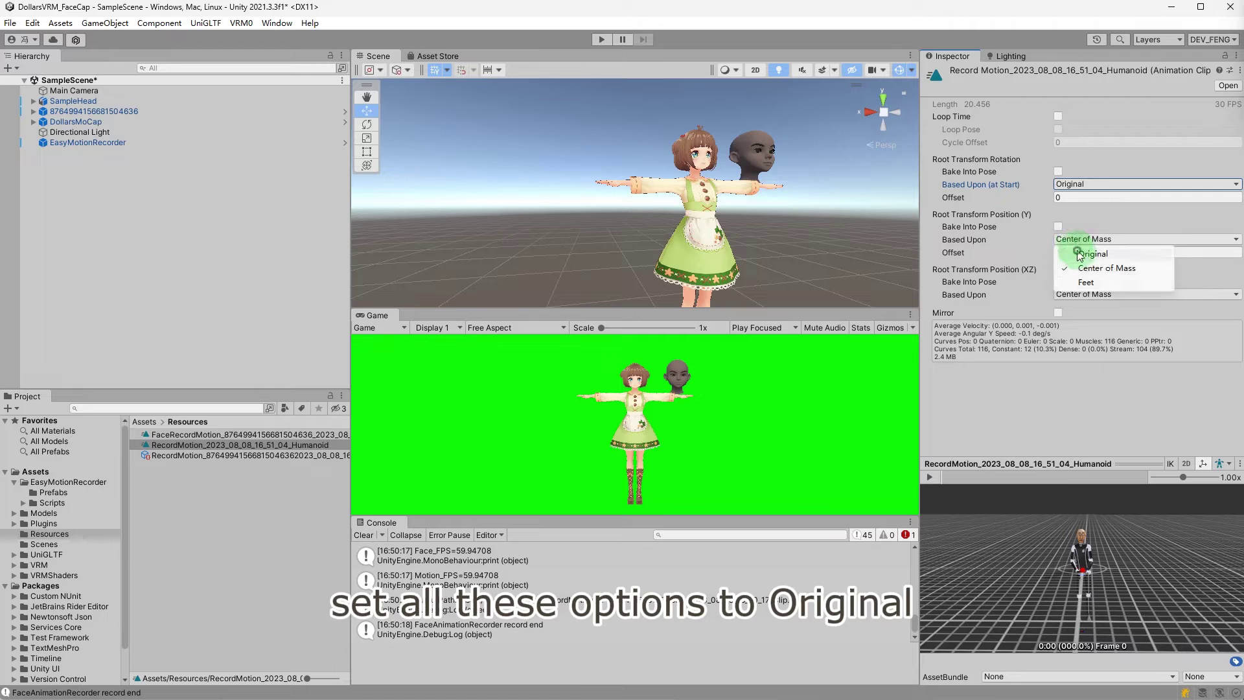
{"action": "left_click", "coordinate": [1070, 249]}
{"action": "left_click", "coordinate": [1071, 294]}
{"action": "left_click", "coordinate": [1072, 303]}
{"action": "left_click", "coordinate": [1058, 281]}
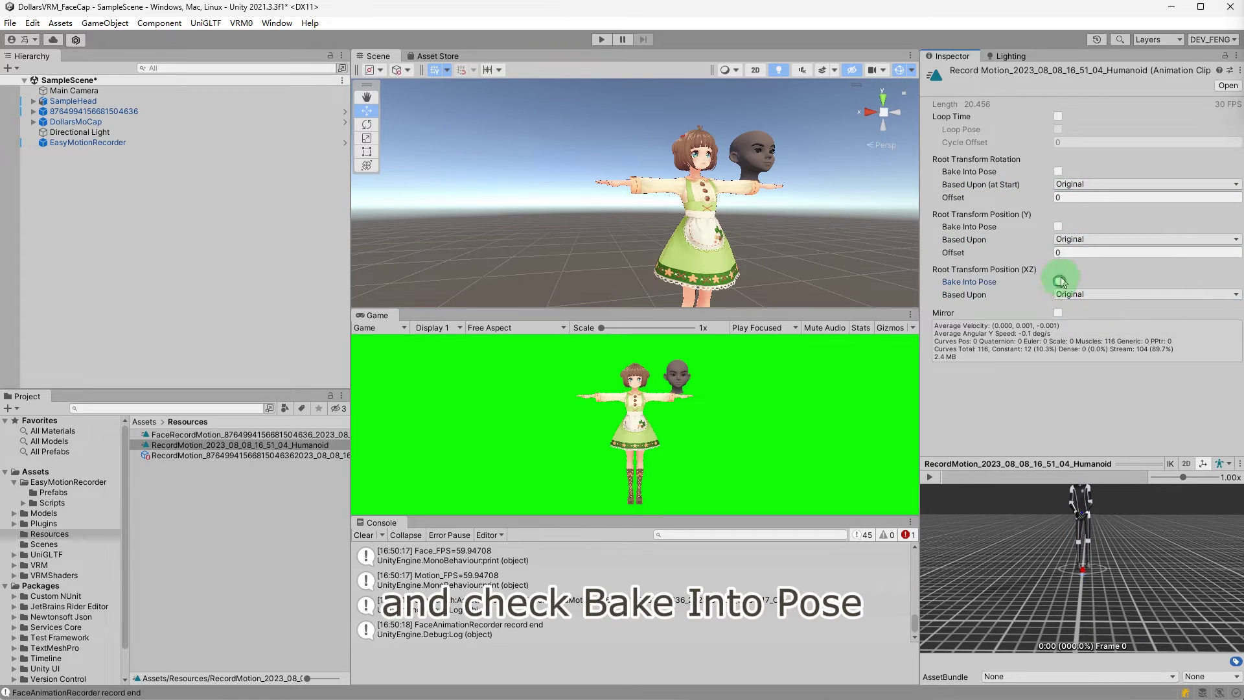
{"action": "left_click", "coordinate": [1058, 227]}
{"action": "left_click", "coordinate": [1058, 171]}
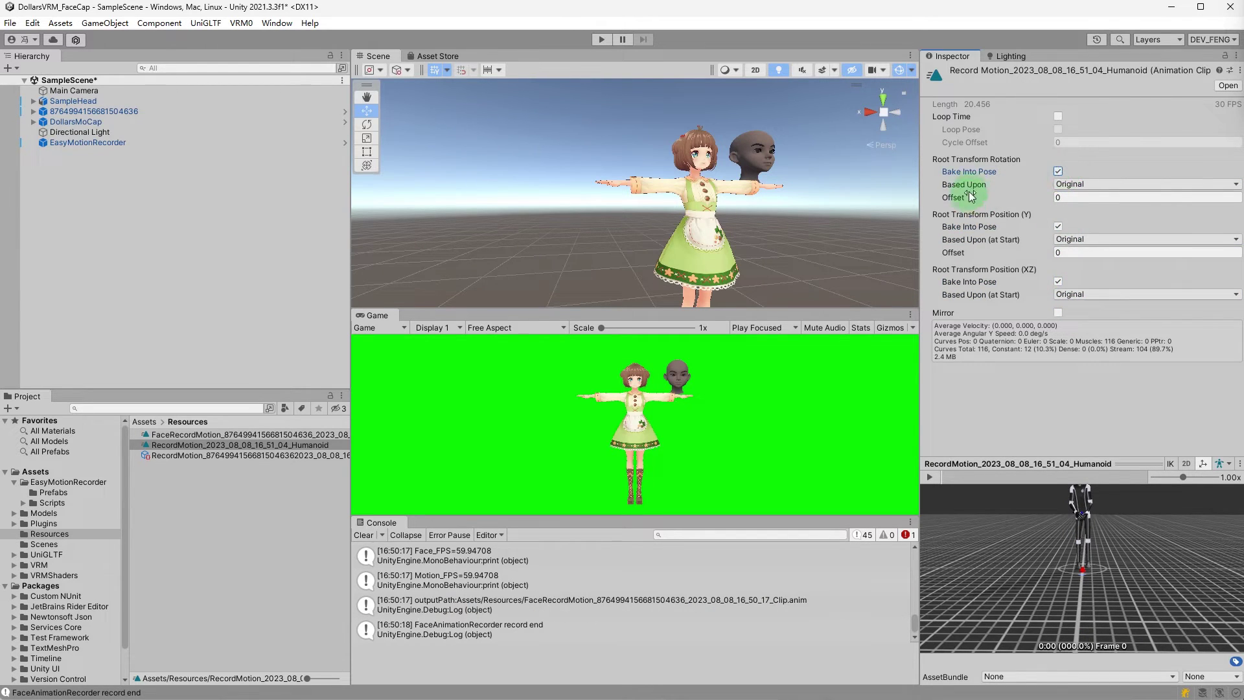
Duplicate the VRM model in the Hierarchy.
{"action": "left_click", "coordinate": [145, 112]}
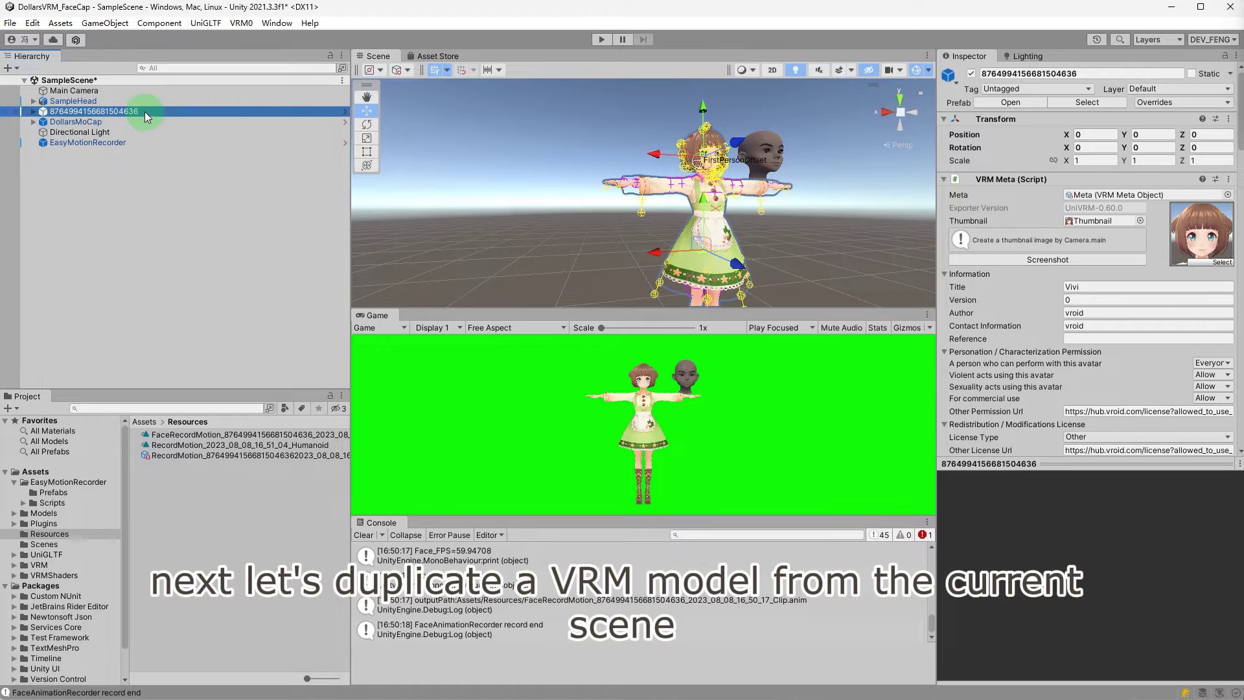
{"action": "right_click", "coordinate": [145, 111]}
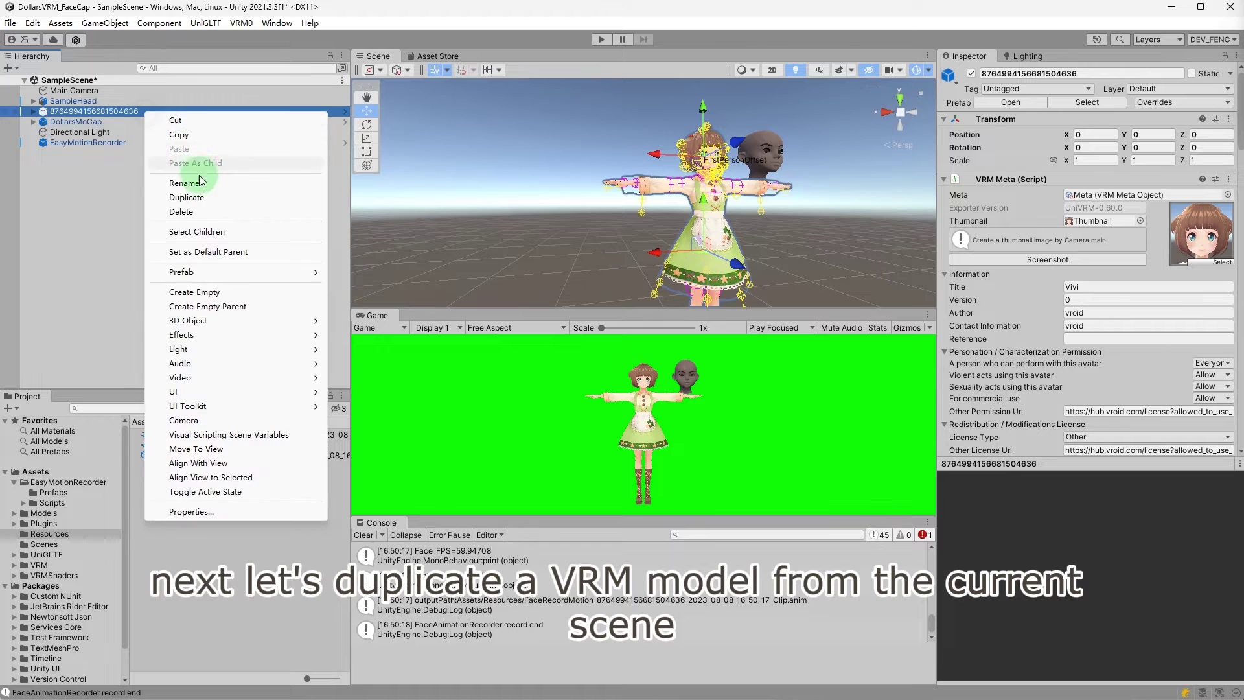
{"action": "left_click", "coordinate": [194, 197]}
{"action": "right_click_drag", "start_coordinate": [519, 208], "coordinate": [616, 232]}
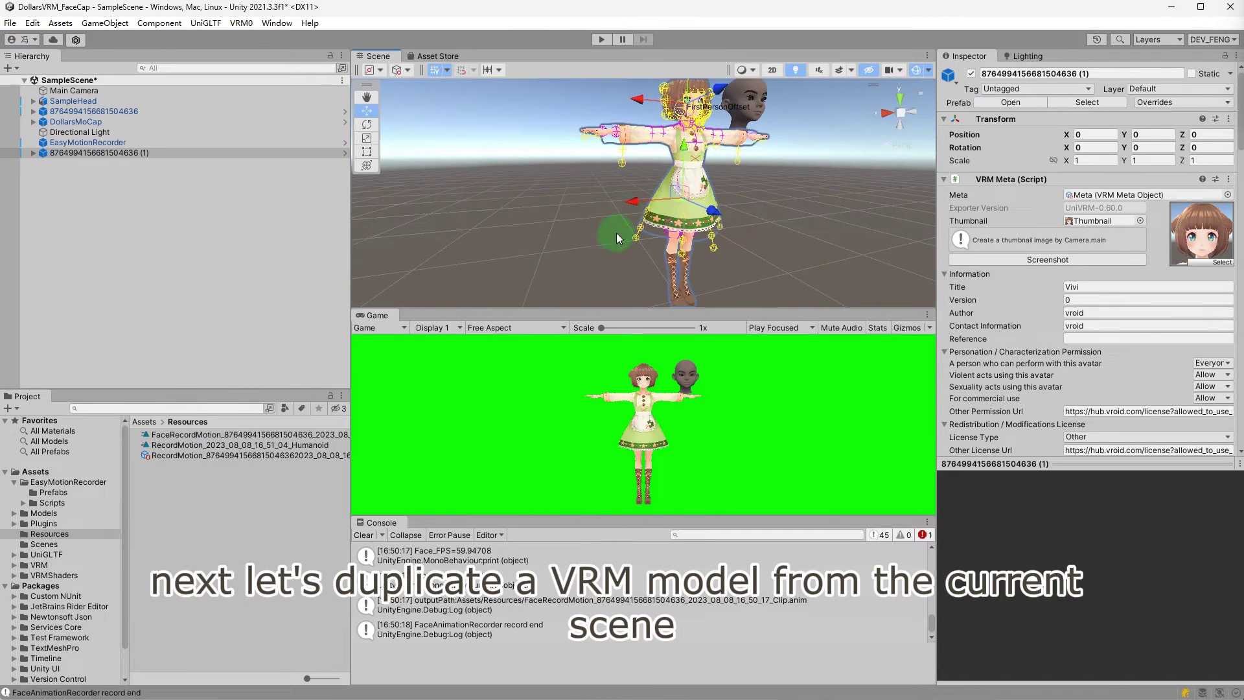
{"action": "left_click_drag", "start_coordinate": [621, 205], "coordinate": [535, 206]}
{"action": "scroll", "coordinate": [1025, 362], "scroll_direction": "down", "scroll_amount": 10}
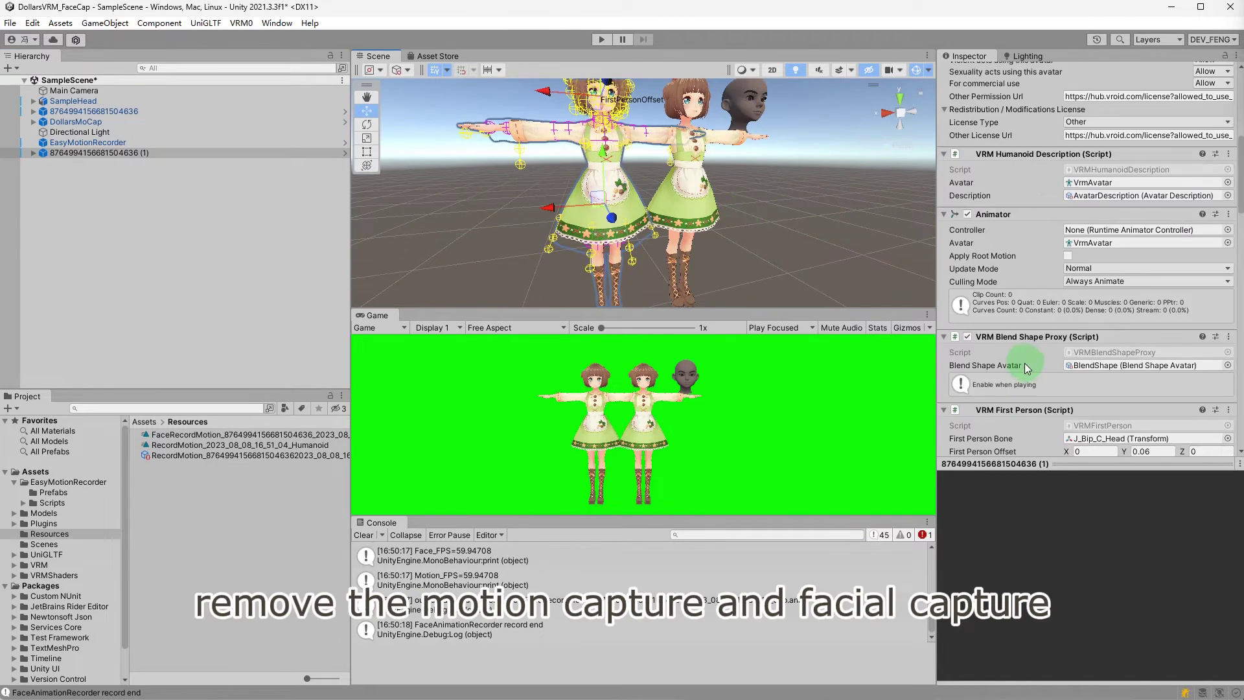
Remove the Mo Cap Src, Face Cap Controller and Eye Controller components from the duplicate.
{"action": "scroll", "coordinate": [1020, 352], "scroll_direction": "down", "scroll_amount": 8}
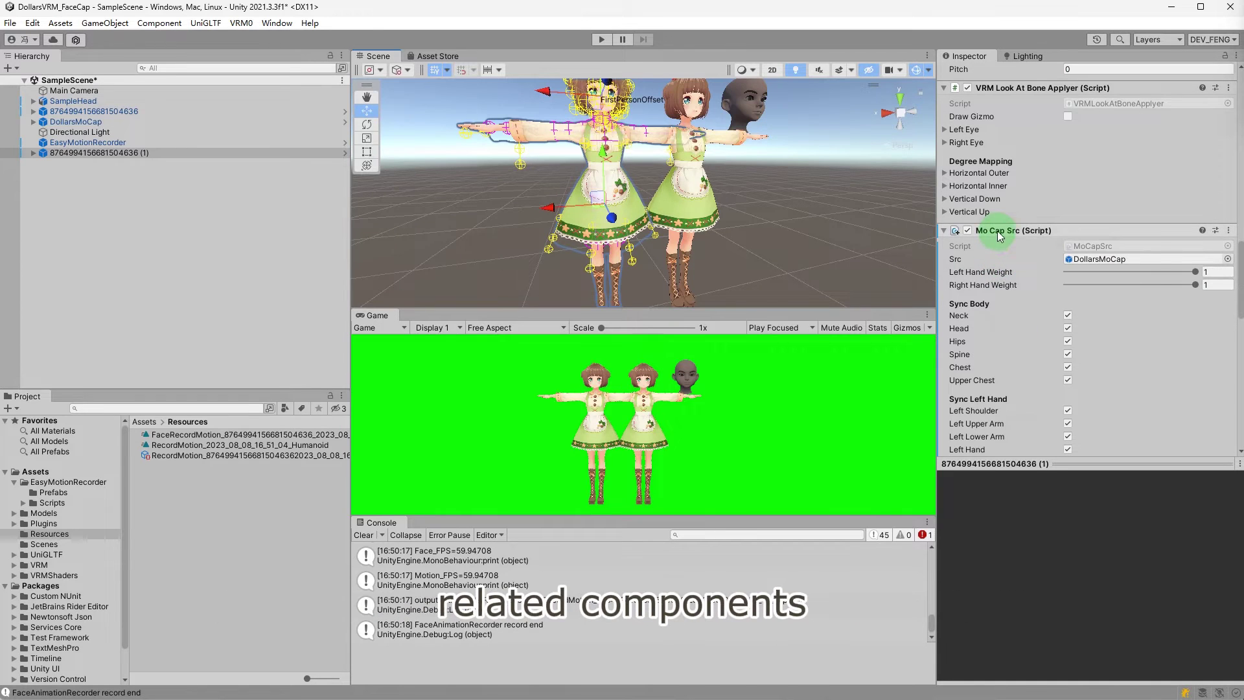
{"action": "right_click", "coordinate": [1001, 231]}
{"action": "left_click", "coordinate": [1053, 273]}
{"action": "right_click", "coordinate": [1003, 231]}
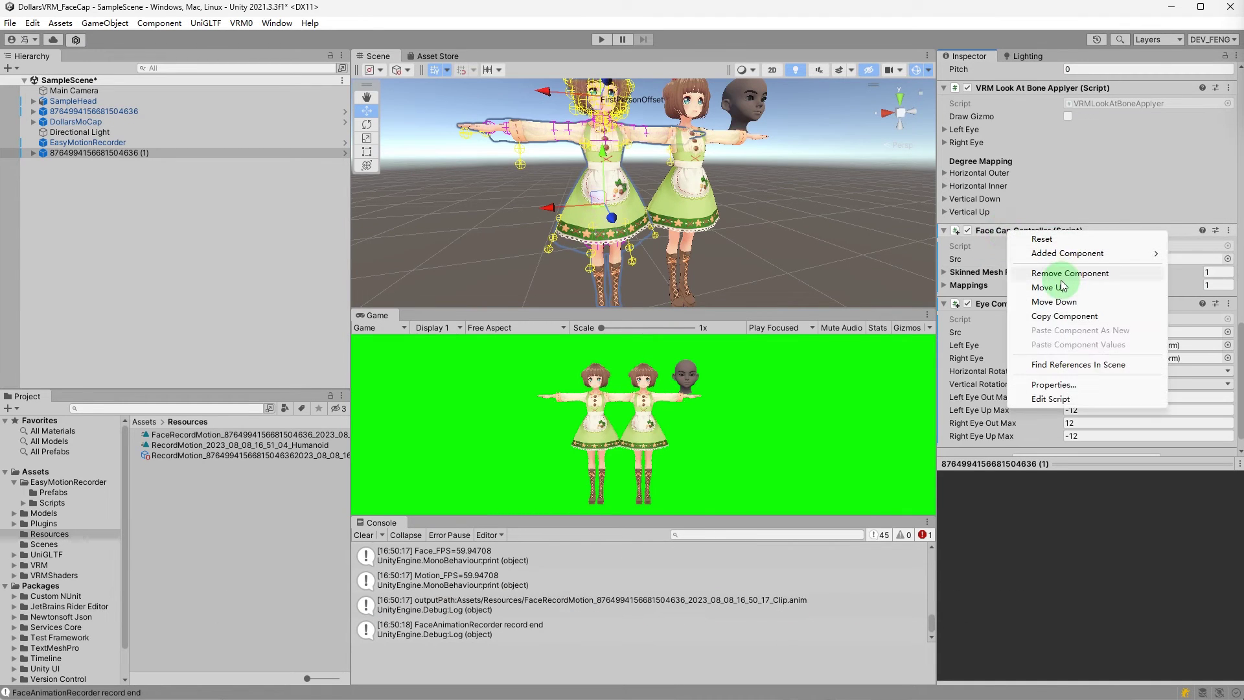
{"action": "left_click", "coordinate": [1053, 274]}
{"action": "right_click", "coordinate": [1012, 284]}
{"action": "left_click", "coordinate": [1060, 327]}
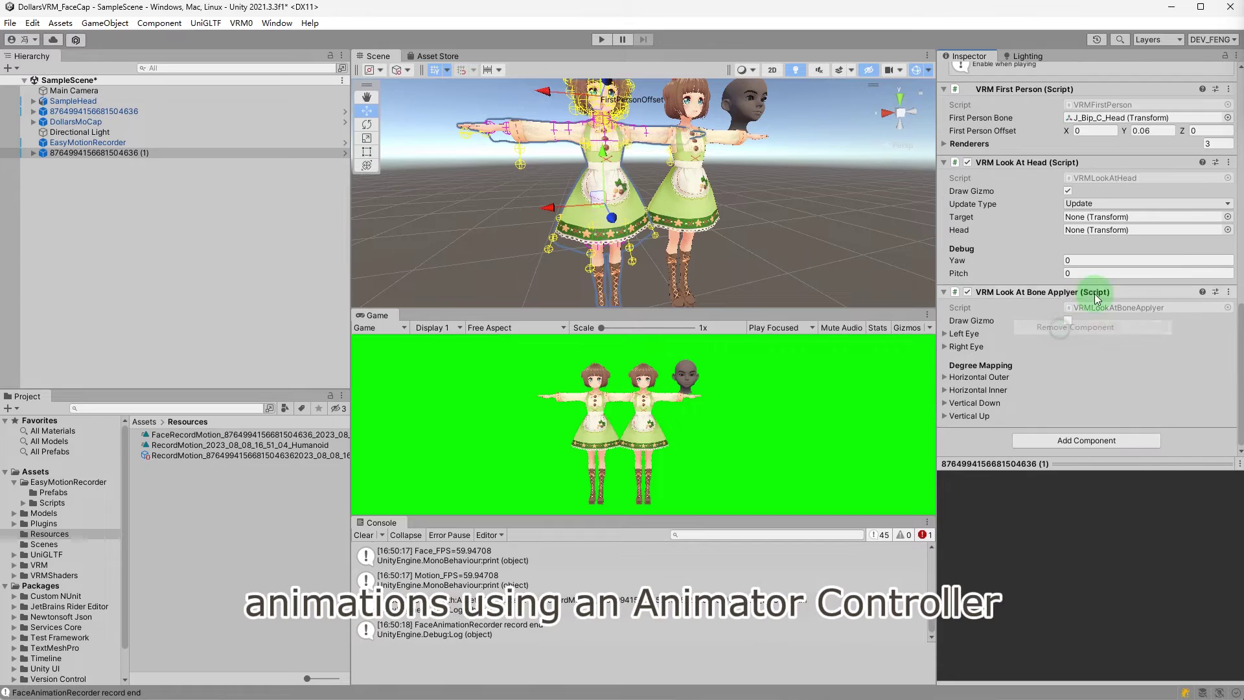
{"action": "scroll", "coordinate": [1030, 337], "scroll_direction": "up", "scroll_amount": 10}
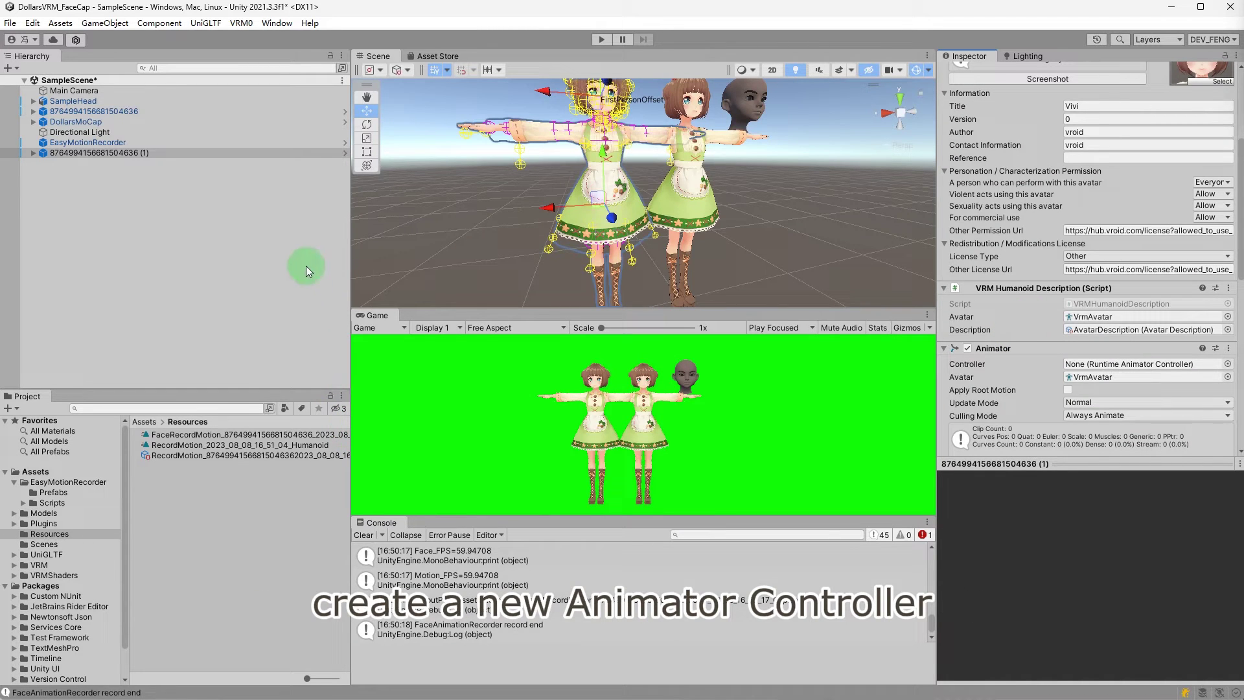
Create a New Animator Controller in Assets/Resources and open its empty Base Layer in the Animator.
{"action": "right_click", "coordinate": [253, 504]}
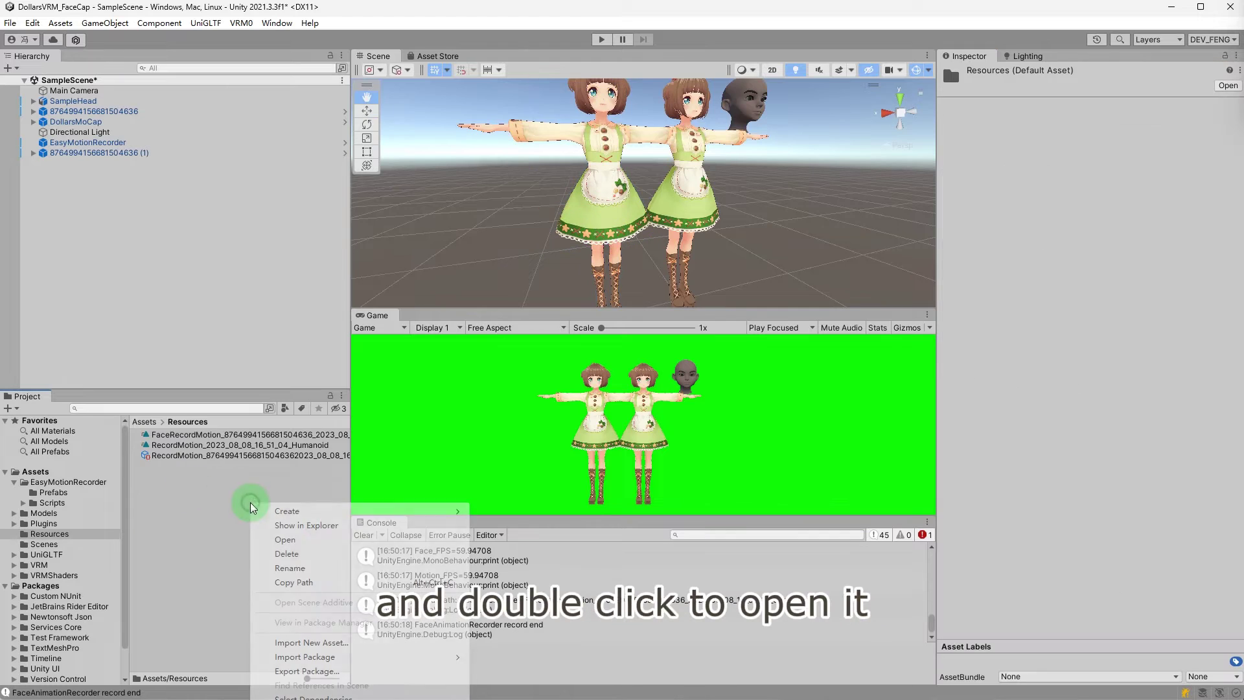
{"action": "mouse_move", "coordinate": [326, 515]}
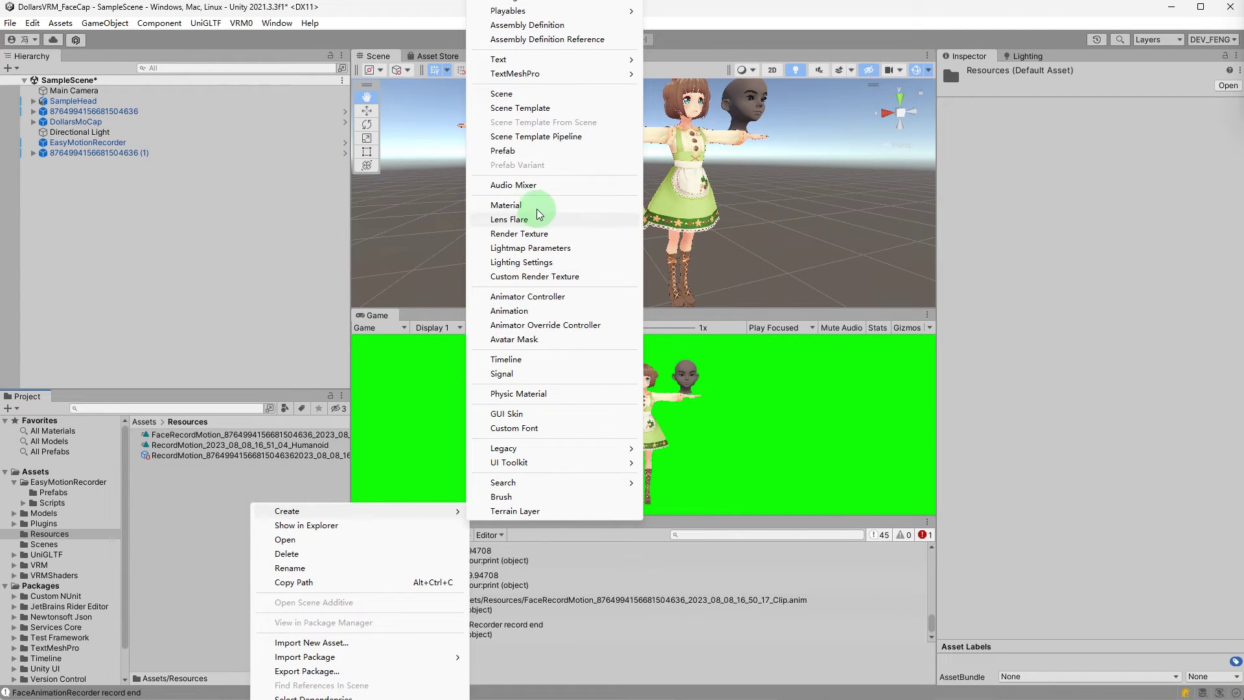
{"action": "left_click", "coordinate": [549, 299]}
{"action": "left_click", "coordinate": [227, 527]}
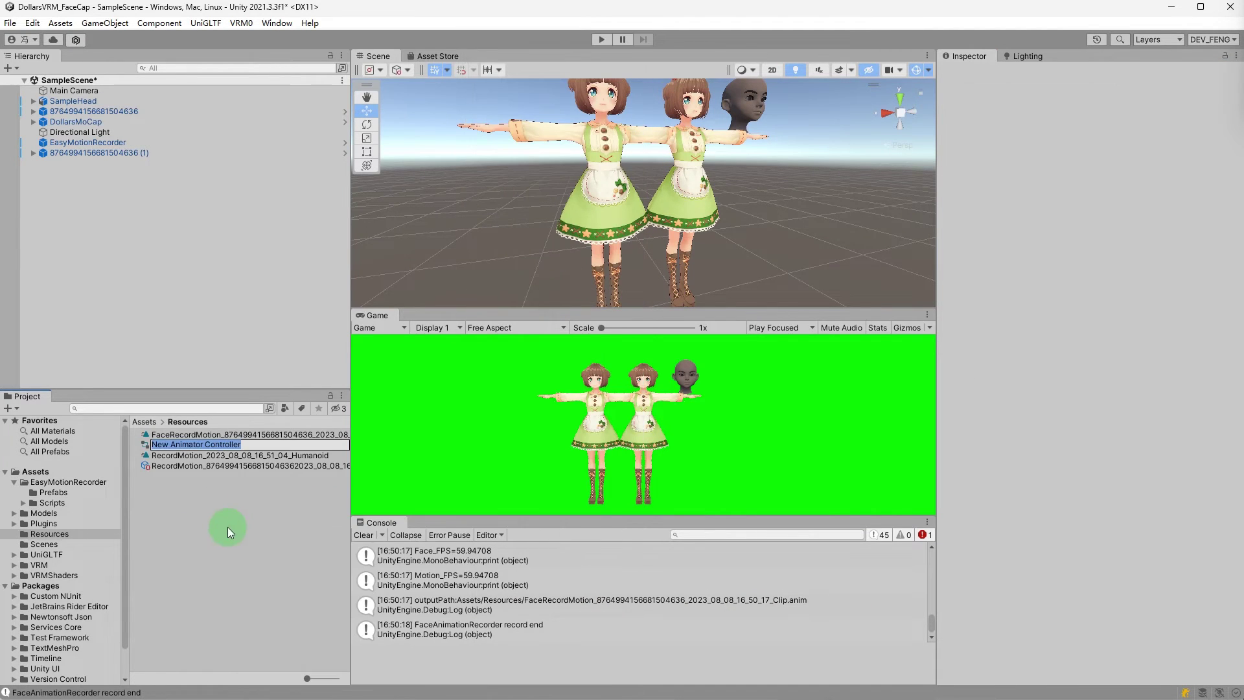
{"action": "double_click", "coordinate": [211, 445]}
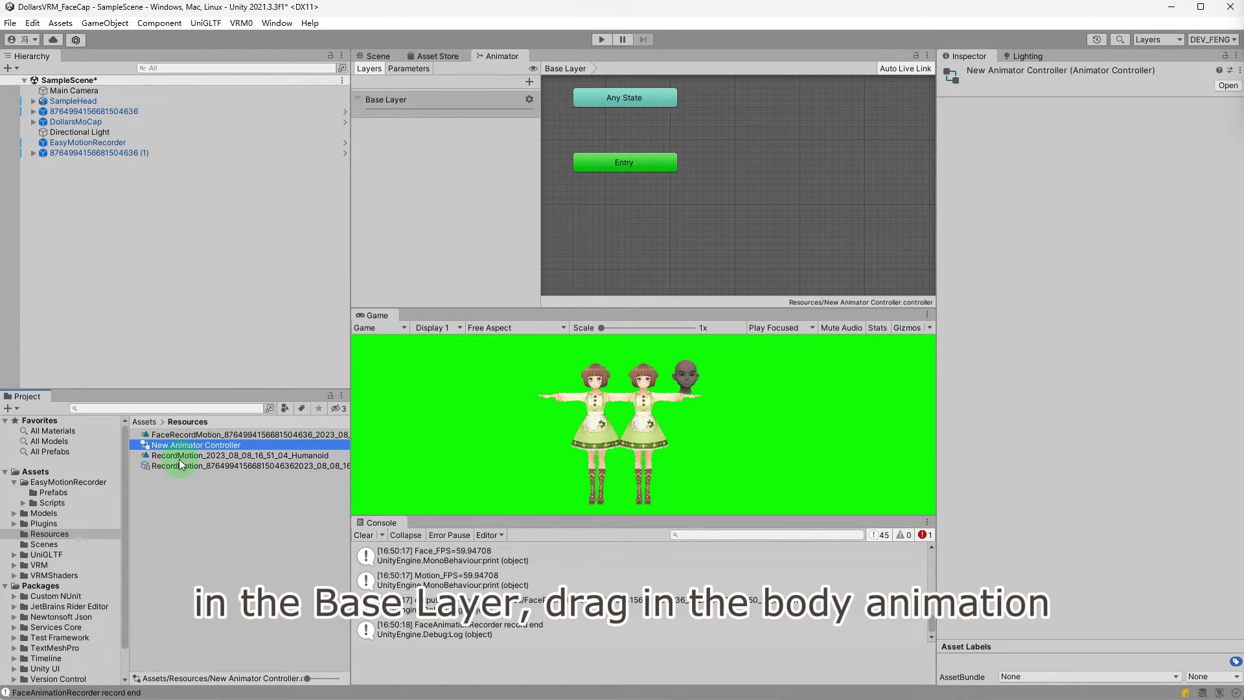
Put the Humanoid body clip on Base Layer and FaceRecordMotion on a New Layer at weight 1.
{"action": "left_click_drag", "start_coordinate": [179, 467], "coordinate": [706, 213]}
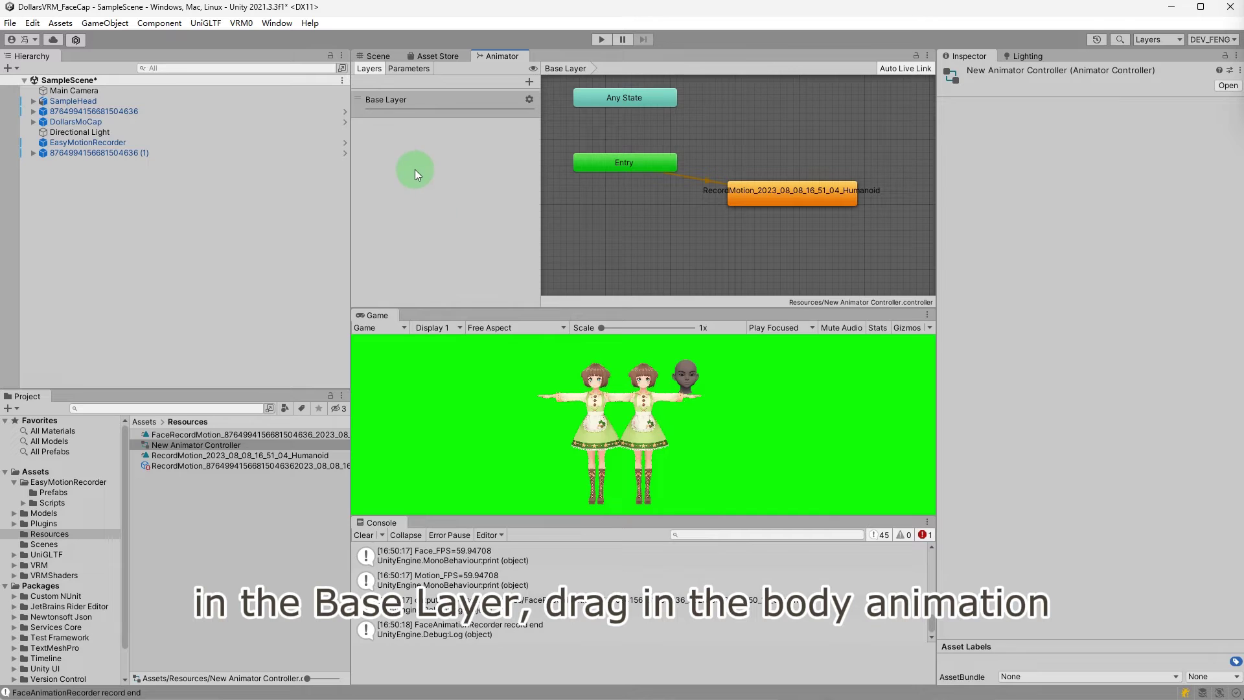
{"action": "left_click", "coordinate": [510, 114]}
{"action": "left_click", "coordinate": [530, 82]}
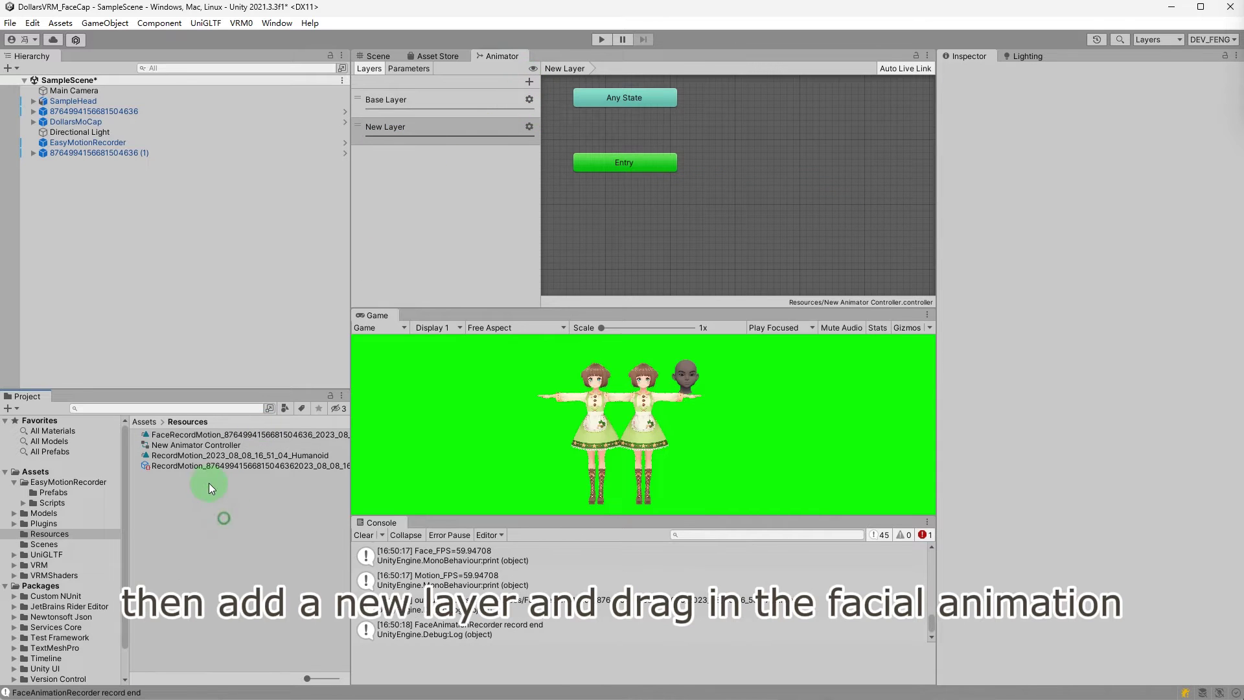
{"action": "left_click_drag", "start_coordinate": [190, 439], "coordinate": [683, 188]}
{"action": "left_click", "coordinate": [508, 145]}
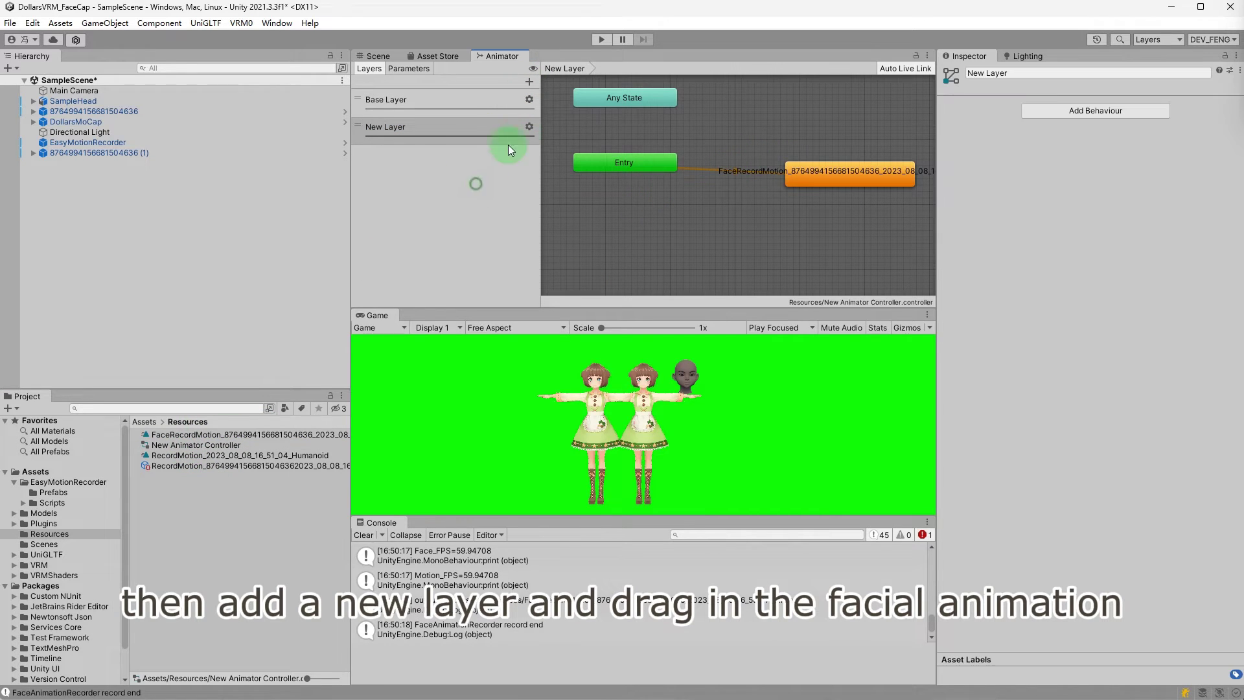
{"action": "left_click", "coordinate": [528, 127]}
{"action": "left_click_drag", "start_coordinate": [614, 128], "coordinate": [706, 131]}
{"action": "left_click", "coordinate": [254, 223]}
Assign New Animator Controller to the duplicated VRM model's Animator Controller field.
{"action": "left_click", "coordinate": [165, 154]}
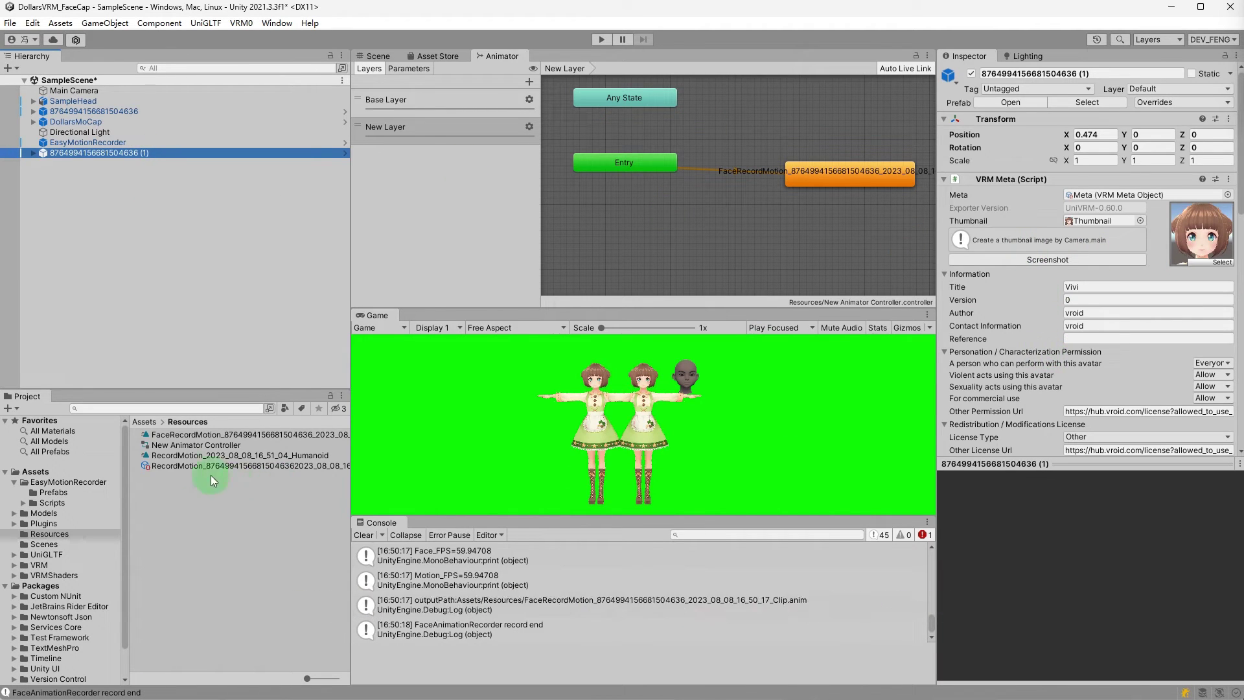
{"action": "scroll", "coordinate": [1124, 308], "scroll_direction": "down", "scroll_amount": 5}
{"action": "left_click_drag", "start_coordinate": [194, 445], "coordinate": [1114, 342]}
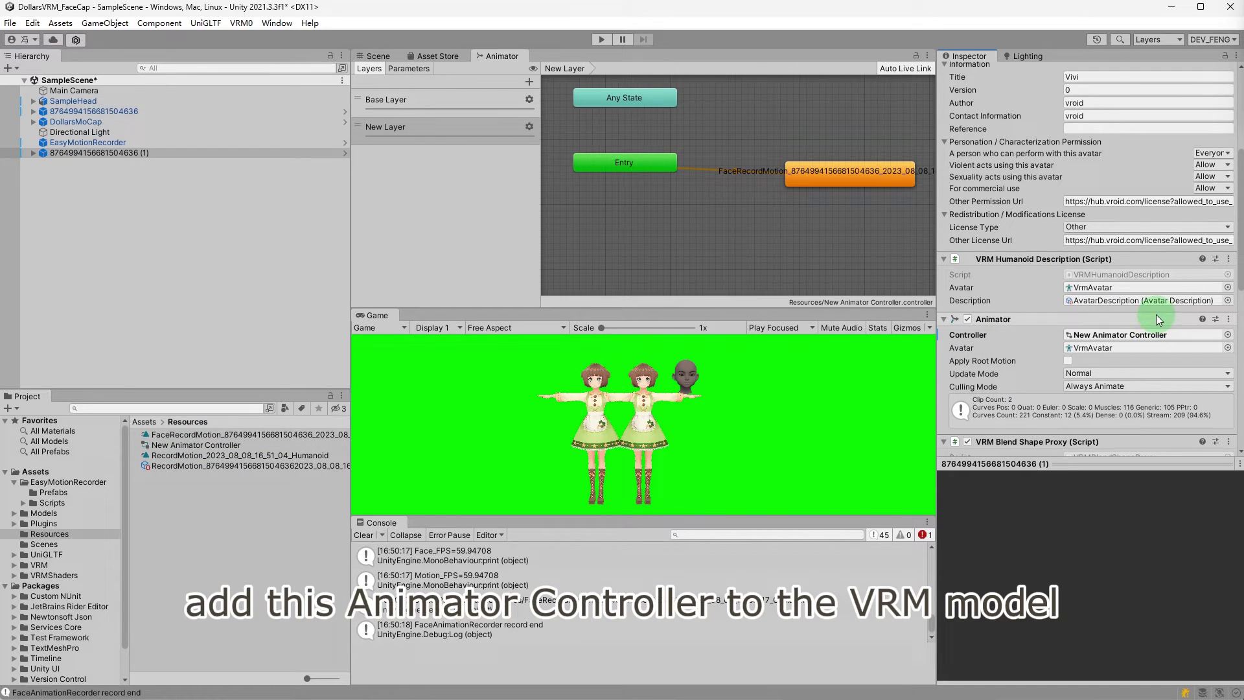
{"action": "left_click", "coordinate": [376, 55]}
Run Play mode, frame both avatars in enlarged Scene and Game views, then stop playing.
{"action": "left_click", "coordinate": [601, 39]}
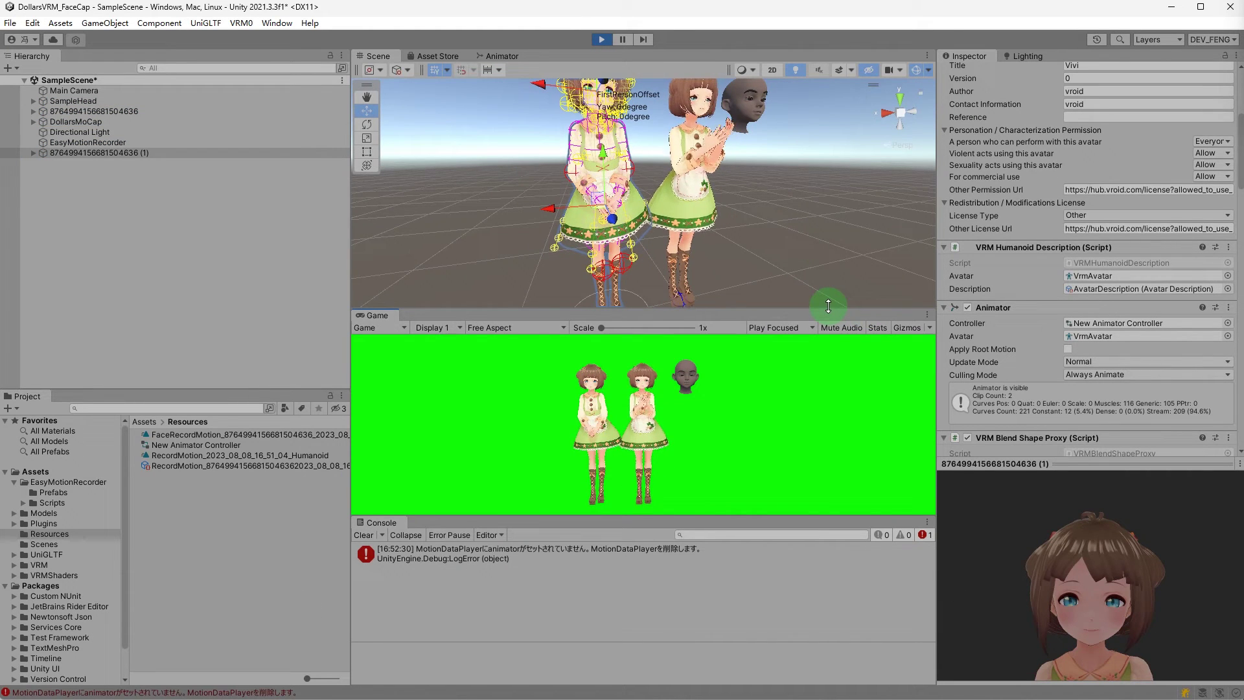
{"action": "left_click_drag", "start_coordinate": [771, 306], "coordinate": [778, 336]}
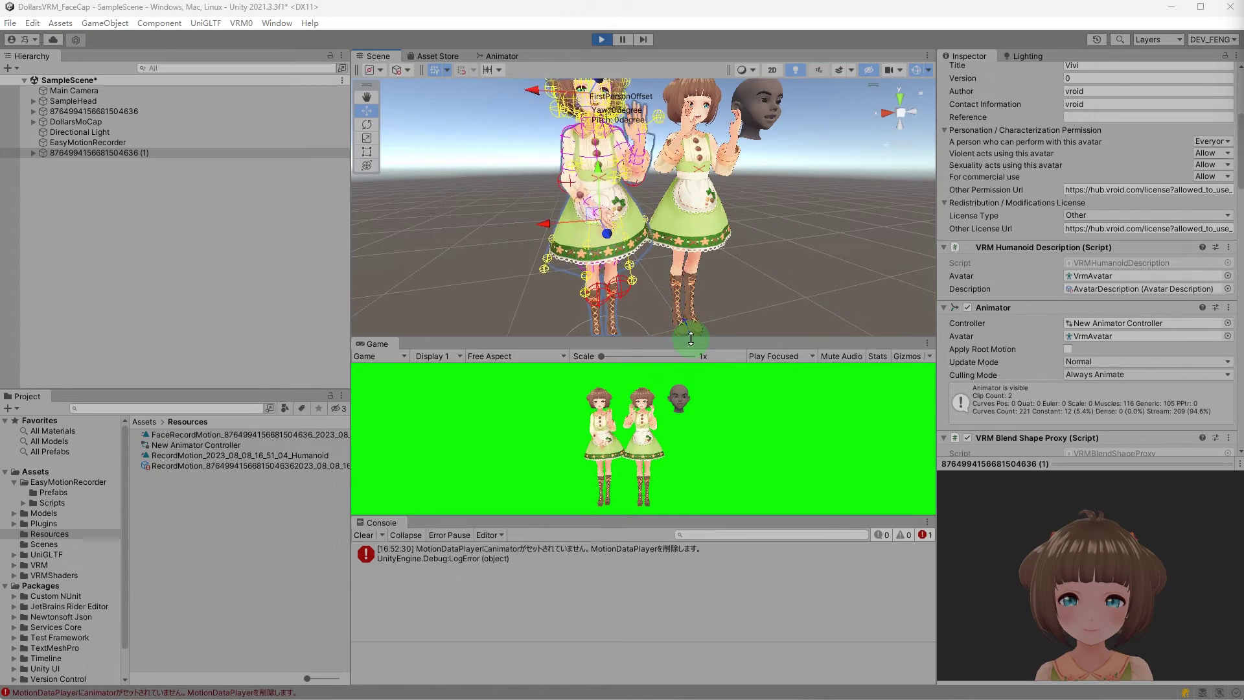
{"action": "left_click_drag", "start_coordinate": [677, 337], "coordinate": [675, 374]}
{"action": "right_click_drag", "start_coordinate": [661, 283], "coordinate": [664, 170]}
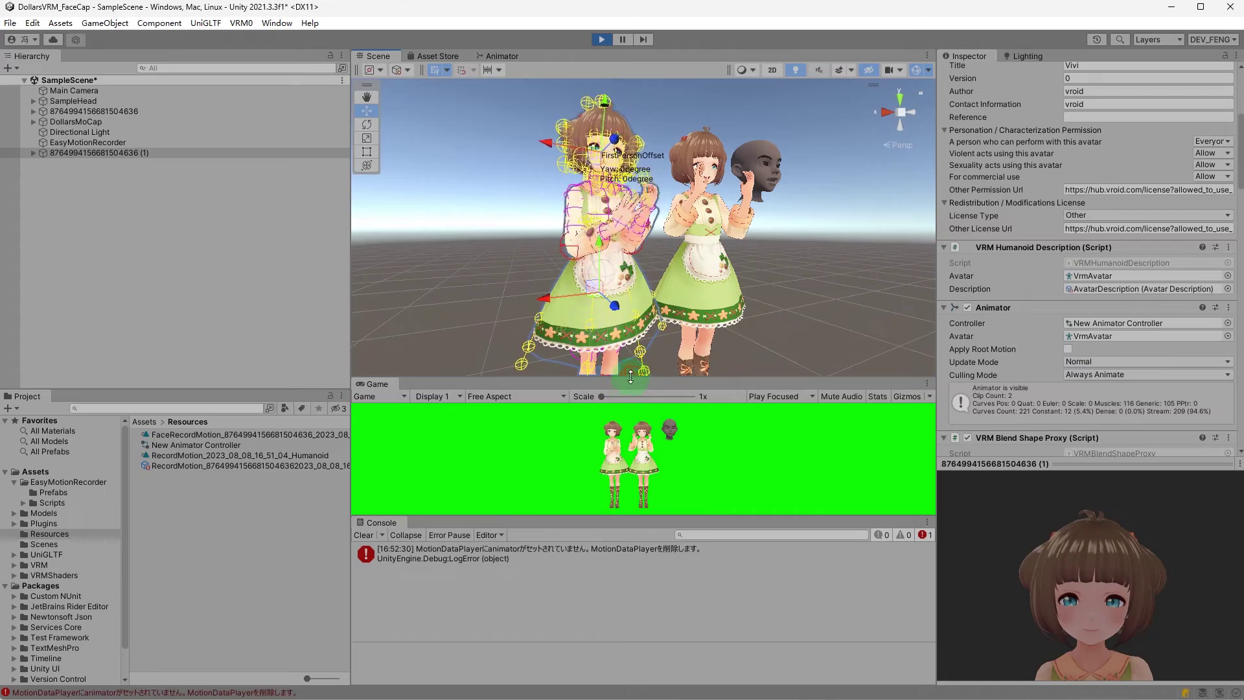
{"action": "mouse_move", "coordinate": [630, 381]}
{"action": "left_mouse_down"}
{"action": "mouse_move", "coordinate": [644, 305]}
{"action": "mouse_move", "coordinate": [654, 382]}
{"action": "left_mouse_up"}
{"action": "right_click_drag", "start_coordinate": [667, 272], "coordinate": [668, 220]}
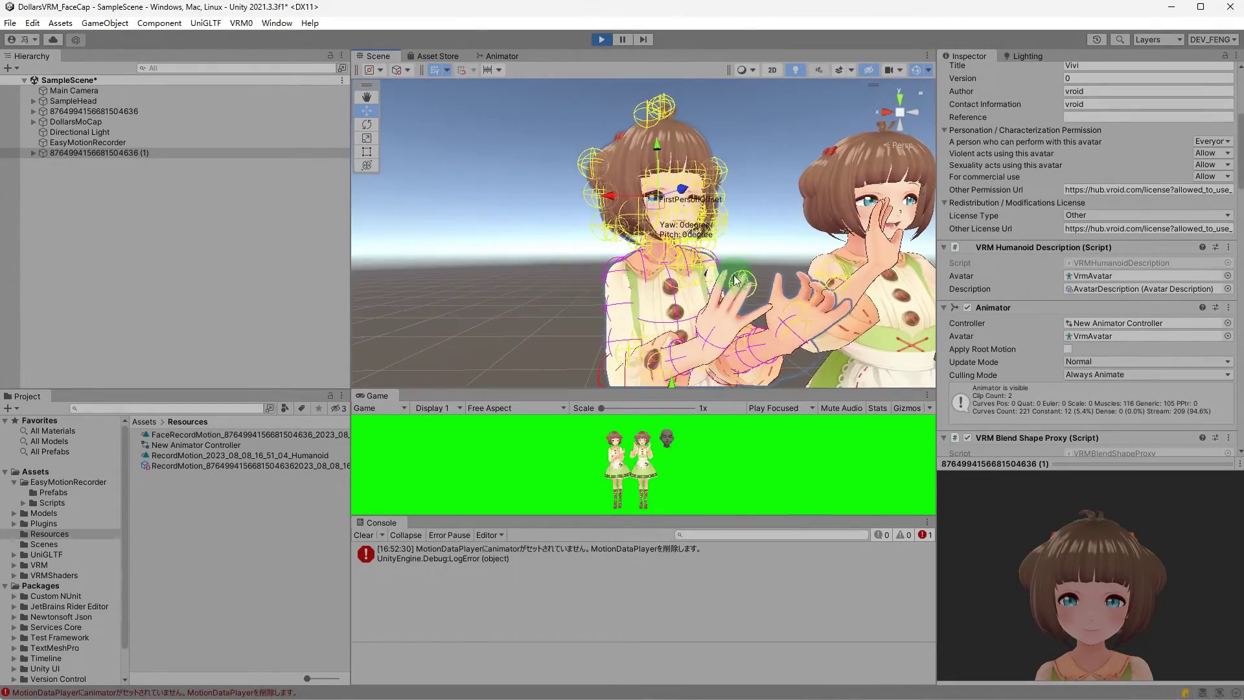
{"action": "left_click", "coordinate": [549, 254]}
{"action": "left_click_drag", "start_coordinate": [668, 391], "coordinate": [669, 317]}
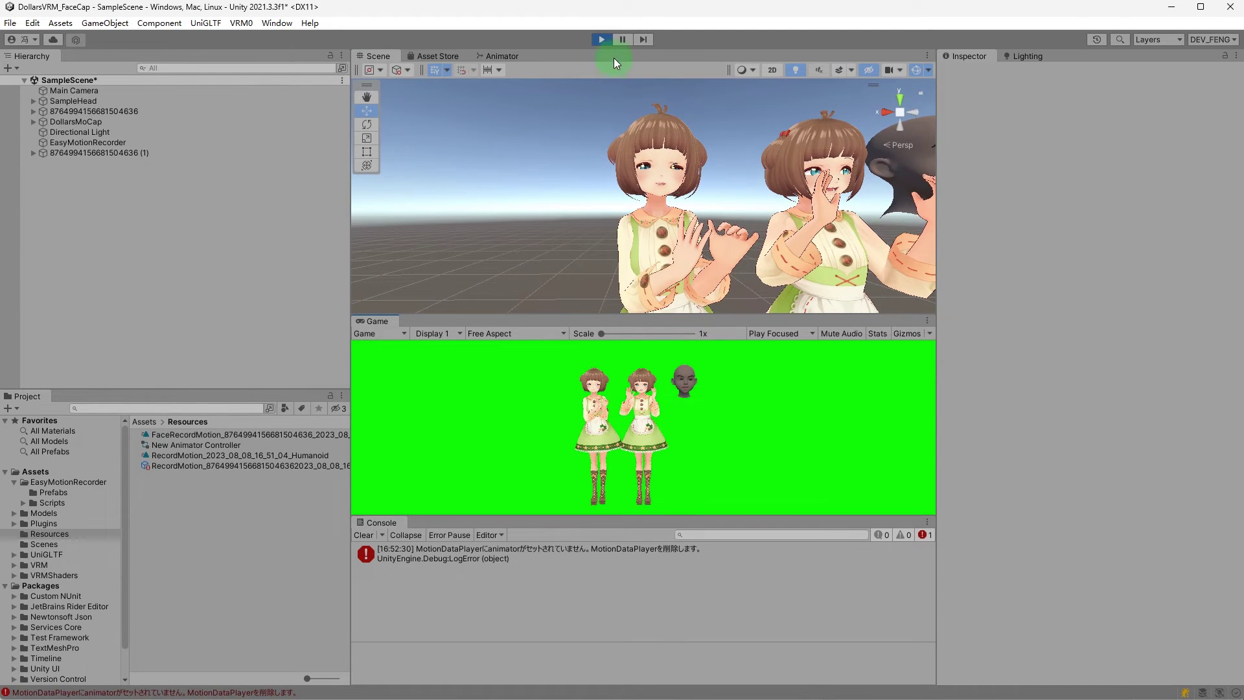
{"action": "left_click", "coordinate": [600, 41]}
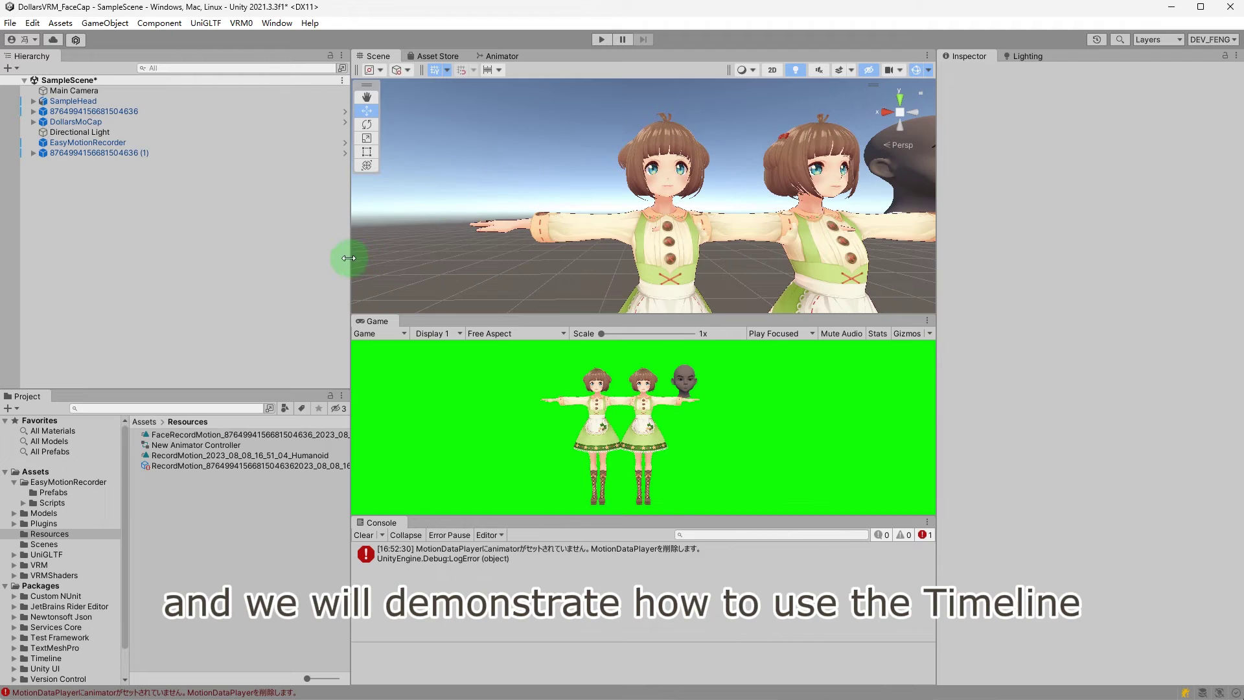
Dock a Timeline window (Window > Sequencing > Timeline) beside the Console and select the duplicated model.
{"action": "left_click_drag", "start_coordinate": [348, 258], "coordinate": [286, 240]}
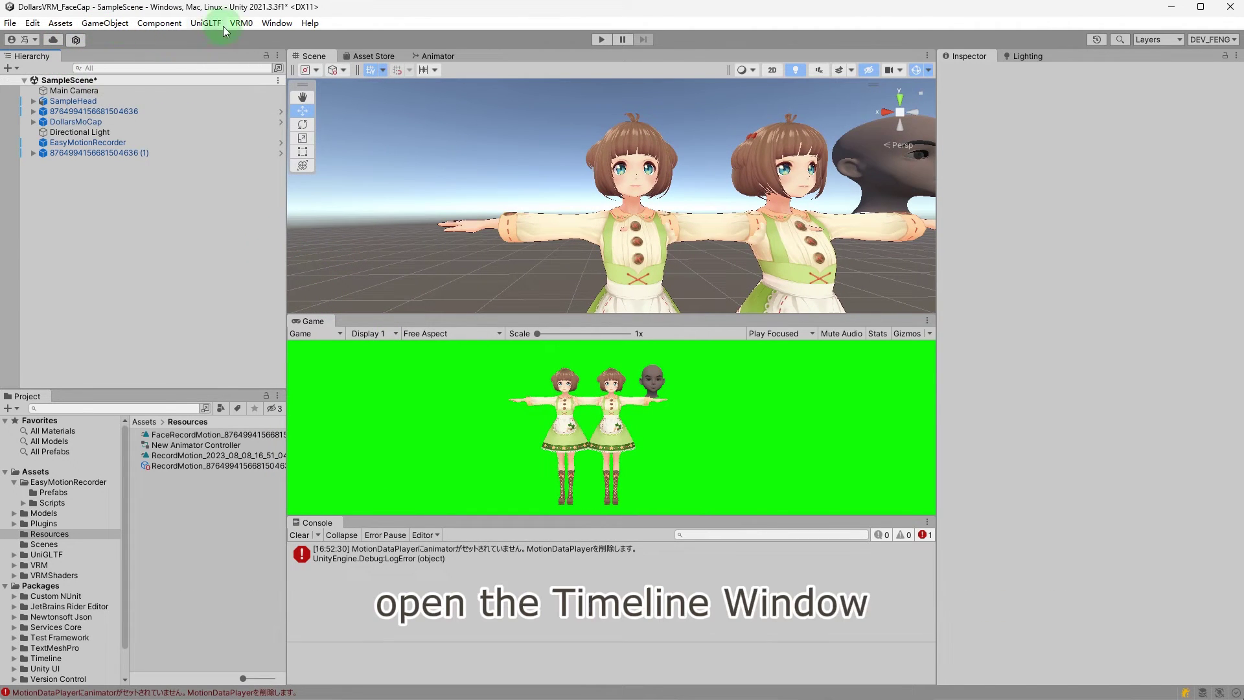
{"action": "left_click", "coordinate": [263, 25]}
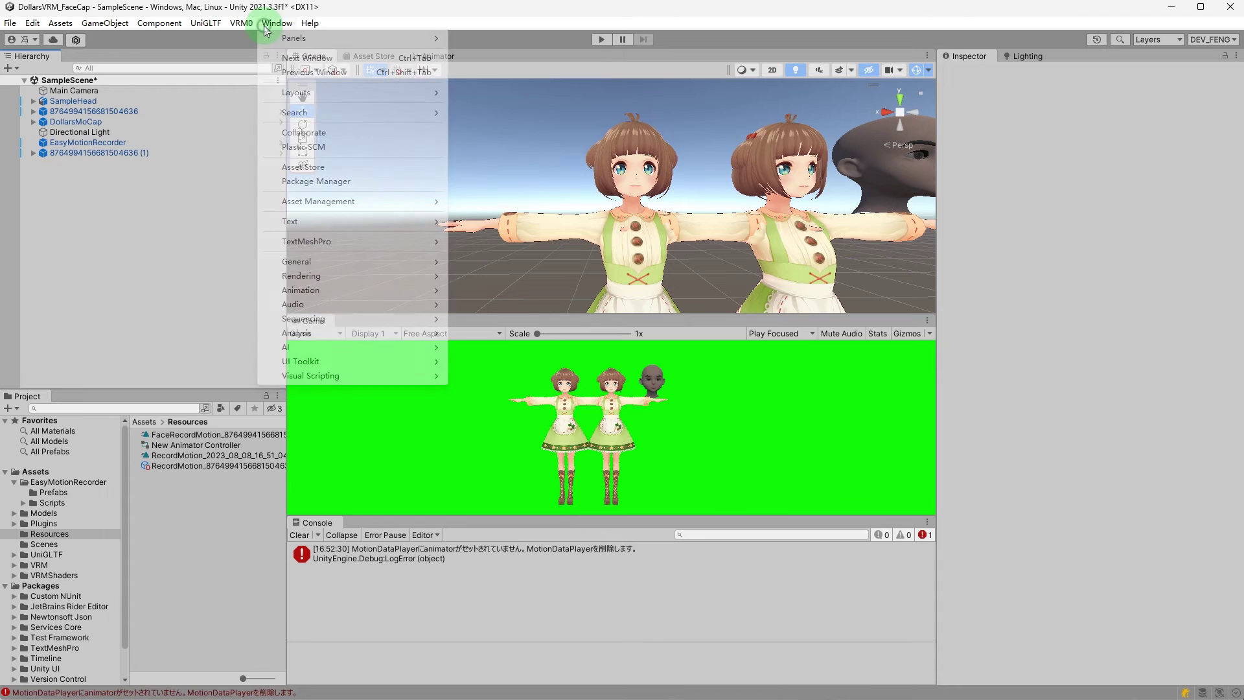
{"action": "mouse_move", "coordinate": [333, 318]}
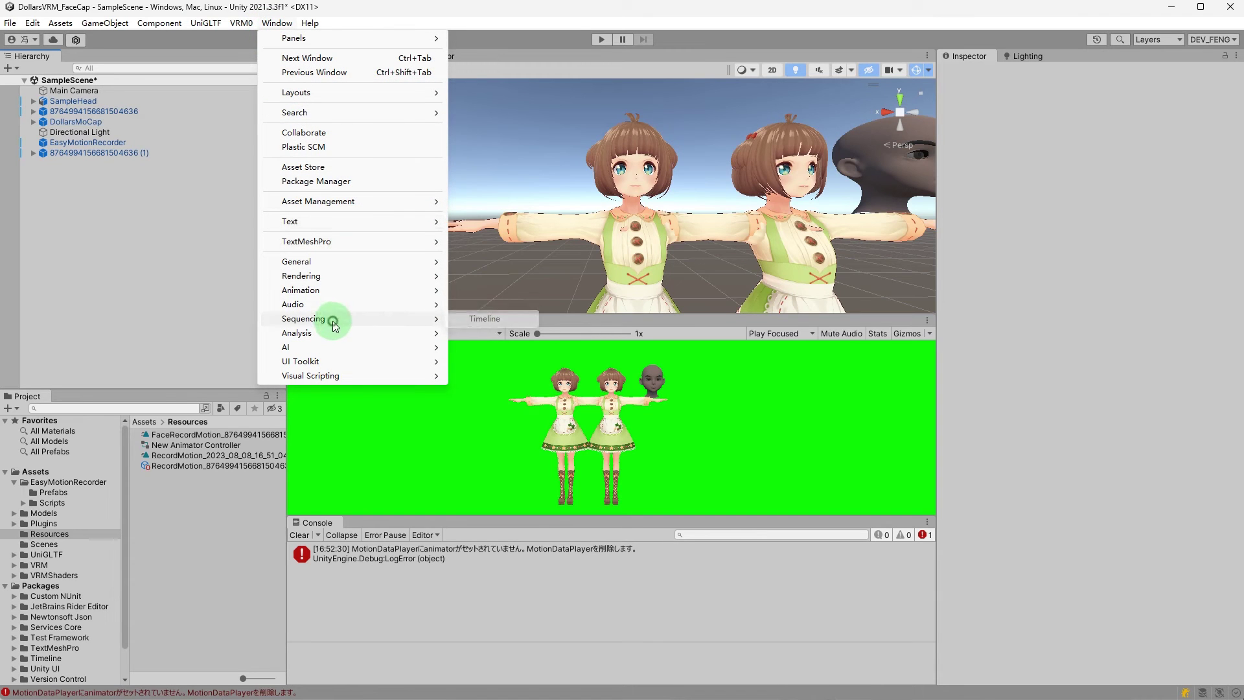
{"action": "left_click", "coordinate": [485, 320]}
{"action": "left_click_drag", "start_coordinate": [479, 57], "coordinate": [461, 523]}
{"action": "left_click", "coordinate": [92, 153]}
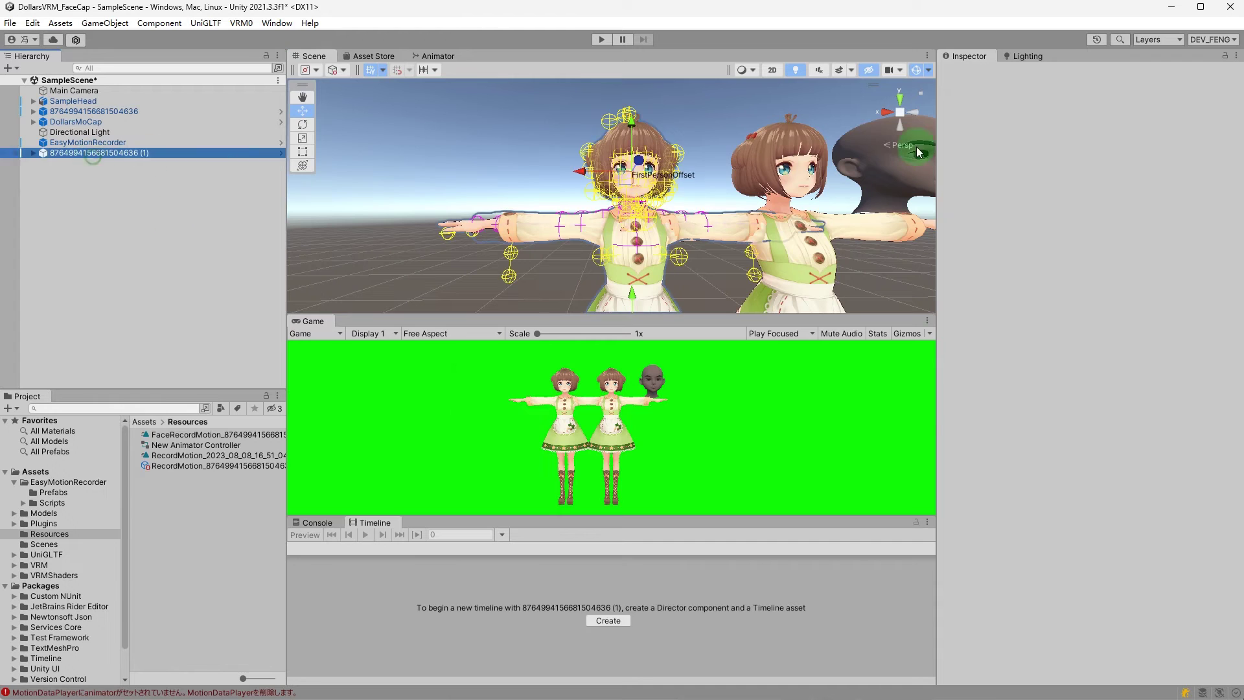
{"action": "scroll", "coordinate": [1039, 340], "scroll_direction": "down", "scroll_amount": 10}
Clear the duplicate's Animator controller and save a new Timeline asset with Director in Assets/Resources.
{"action": "left_click", "coordinate": [1140, 300]}
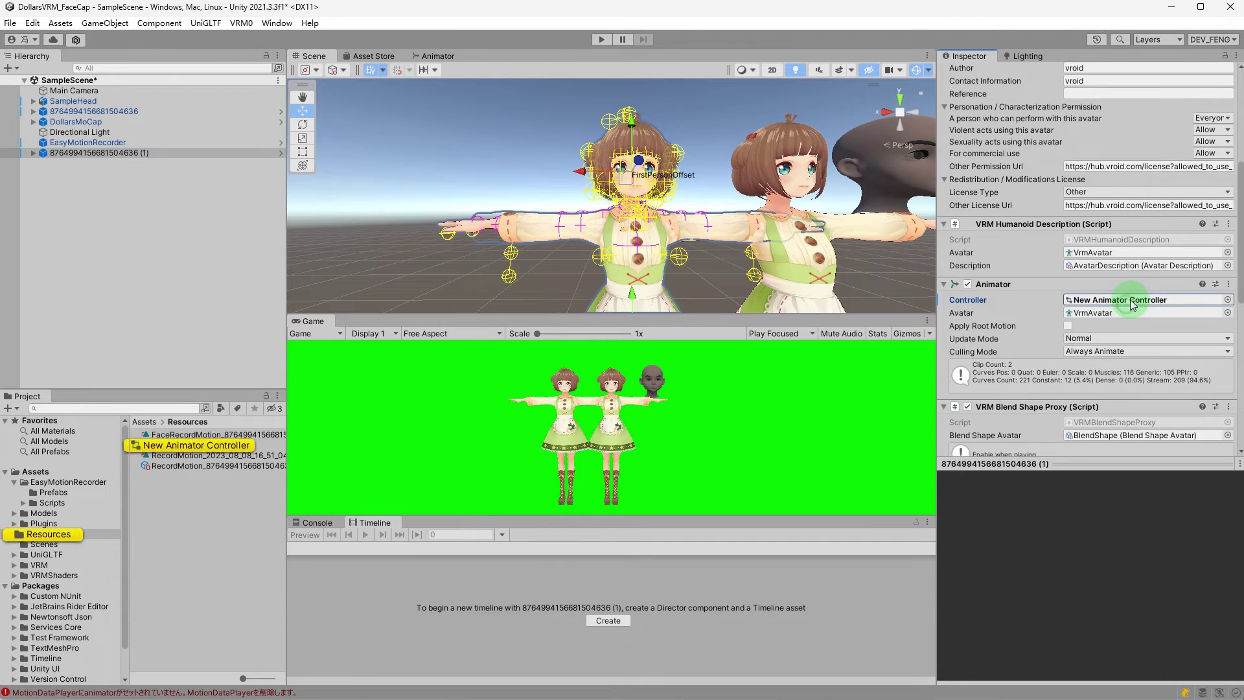
{"action": "key", "text": "Delete"}
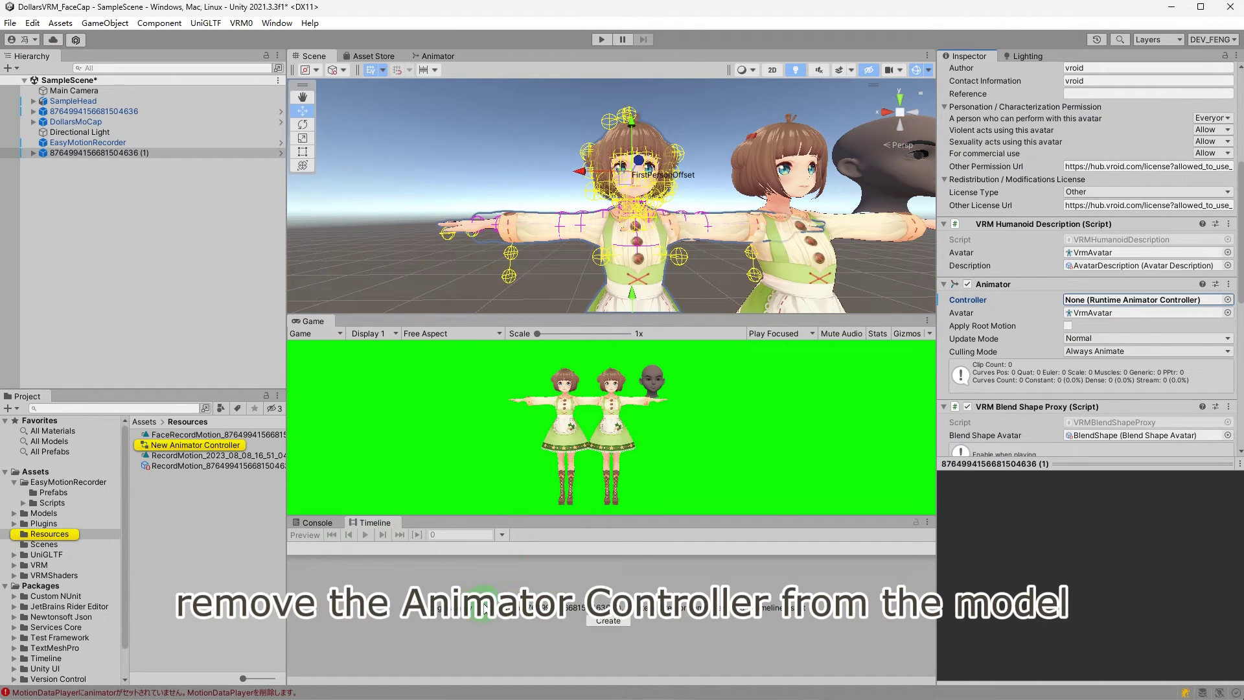
{"action": "left_click", "coordinate": [125, 153]}
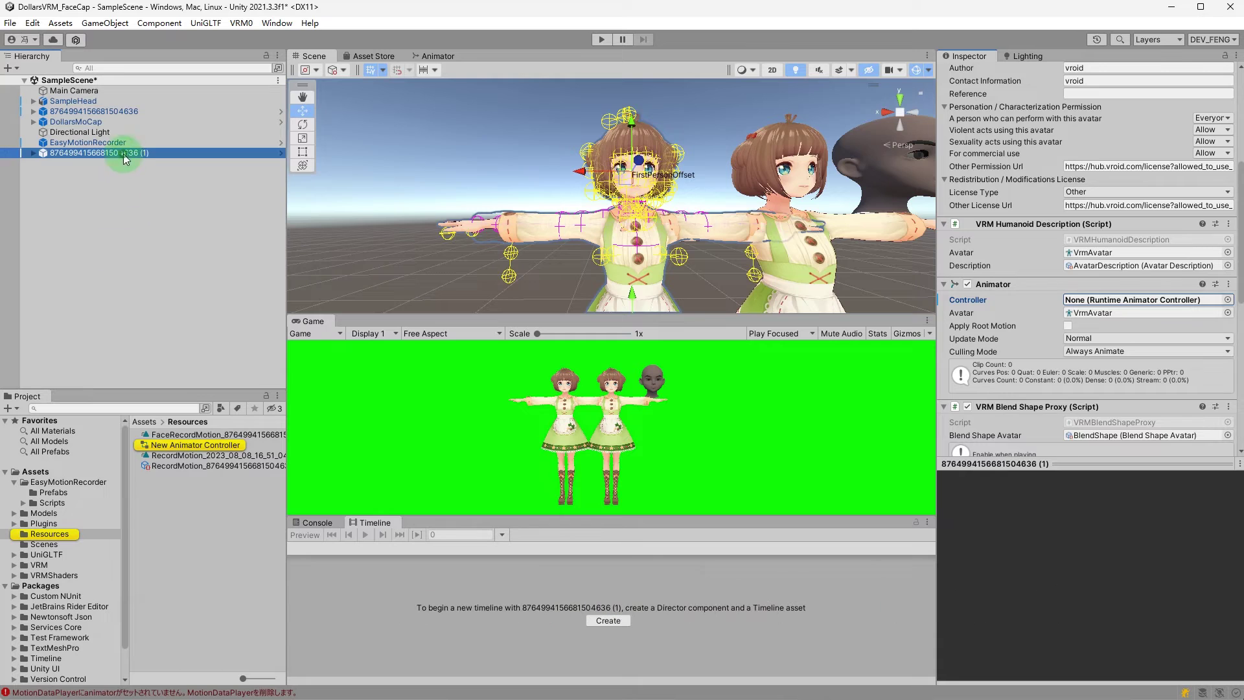
{"action": "left_click", "coordinate": [609, 620]}
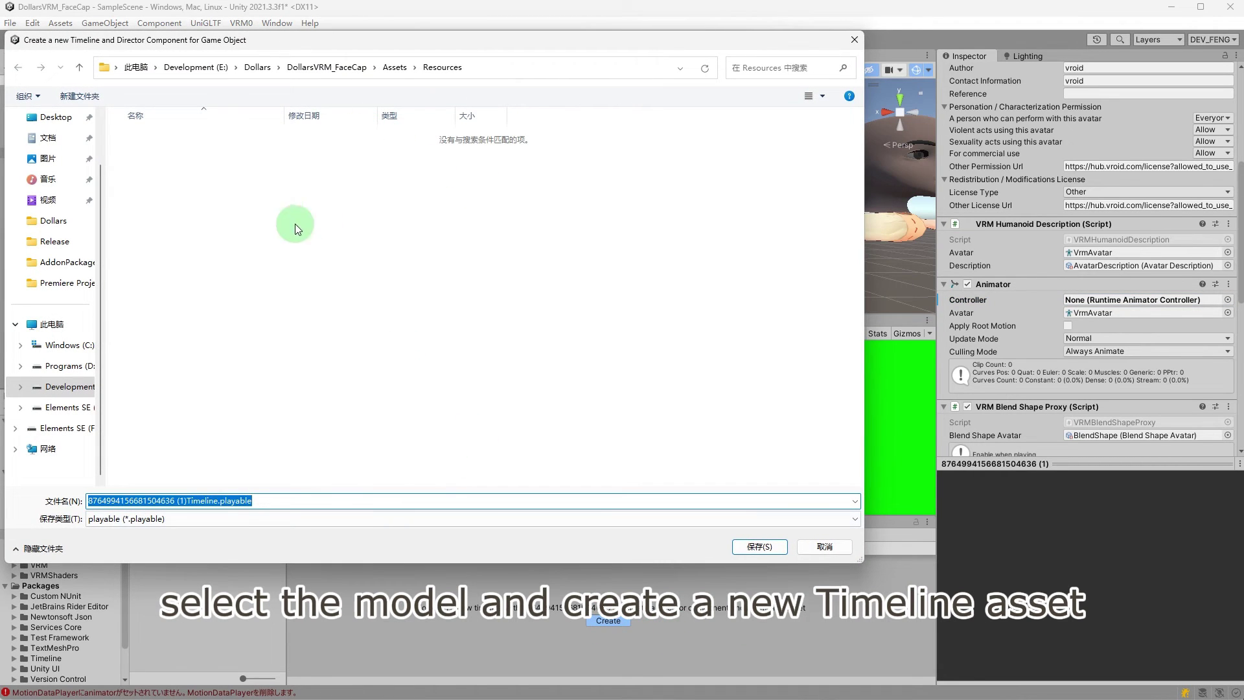
{"action": "left_click", "coordinate": [755, 546]}
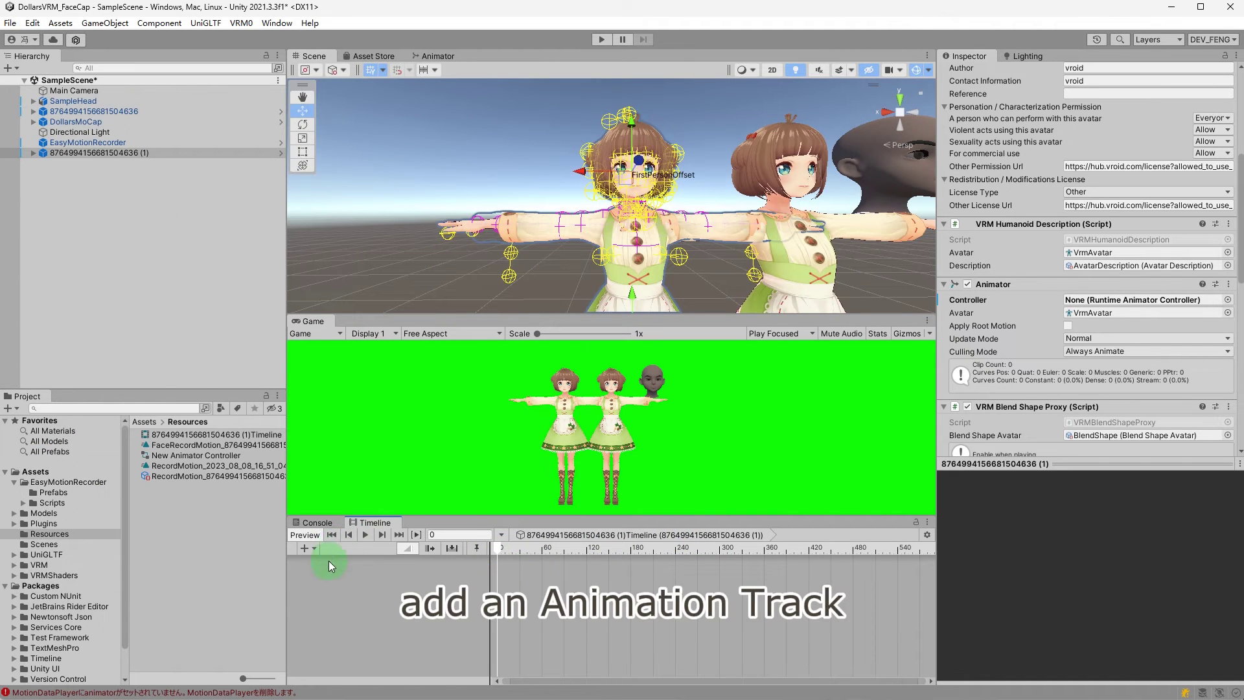
Bind a new Animation Track to the duplicate, holding the RecordMotion Humanoid clip from 0 to 20.46667 s.
{"action": "left_click", "coordinate": [314, 549]}
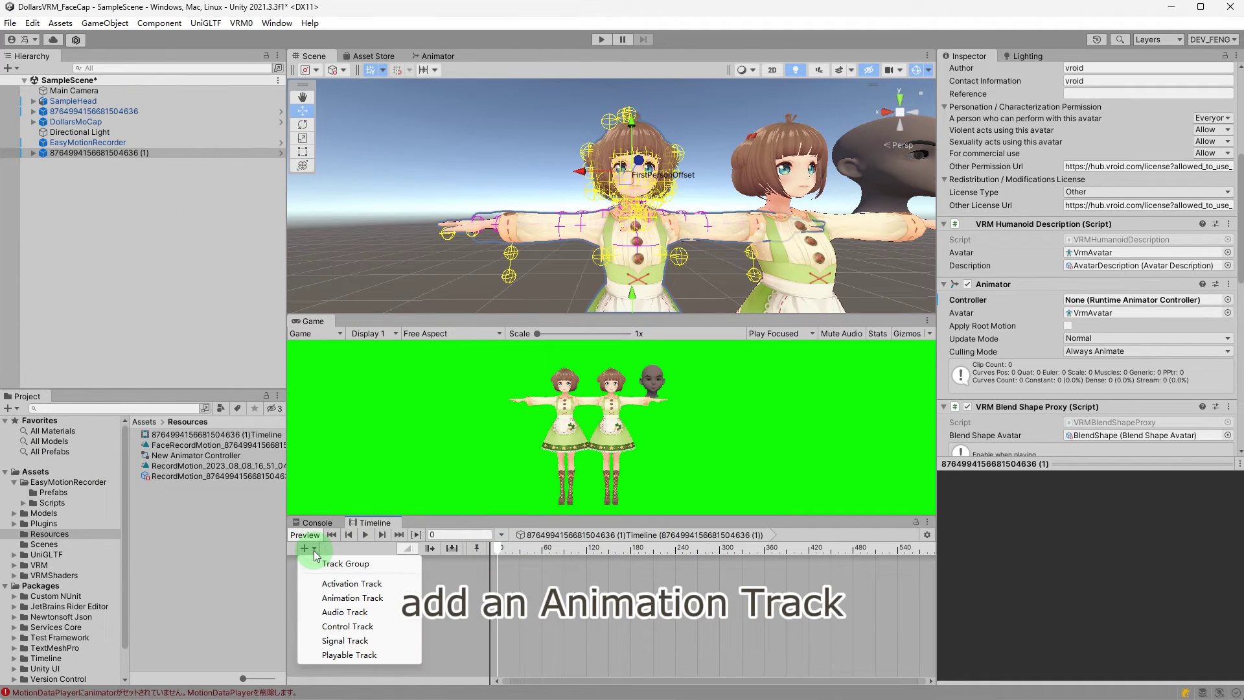
{"action": "left_click", "coordinate": [393, 597]}
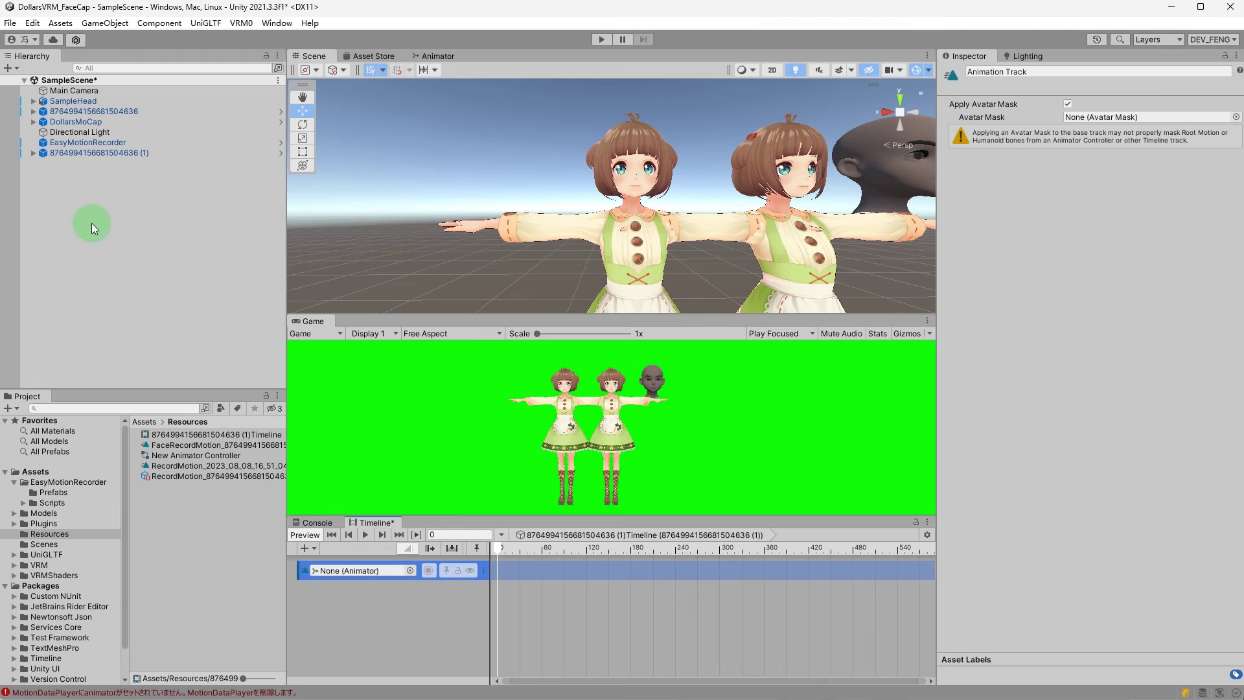
{"action": "left_click_drag", "start_coordinate": [94, 153], "coordinate": [368, 574]}
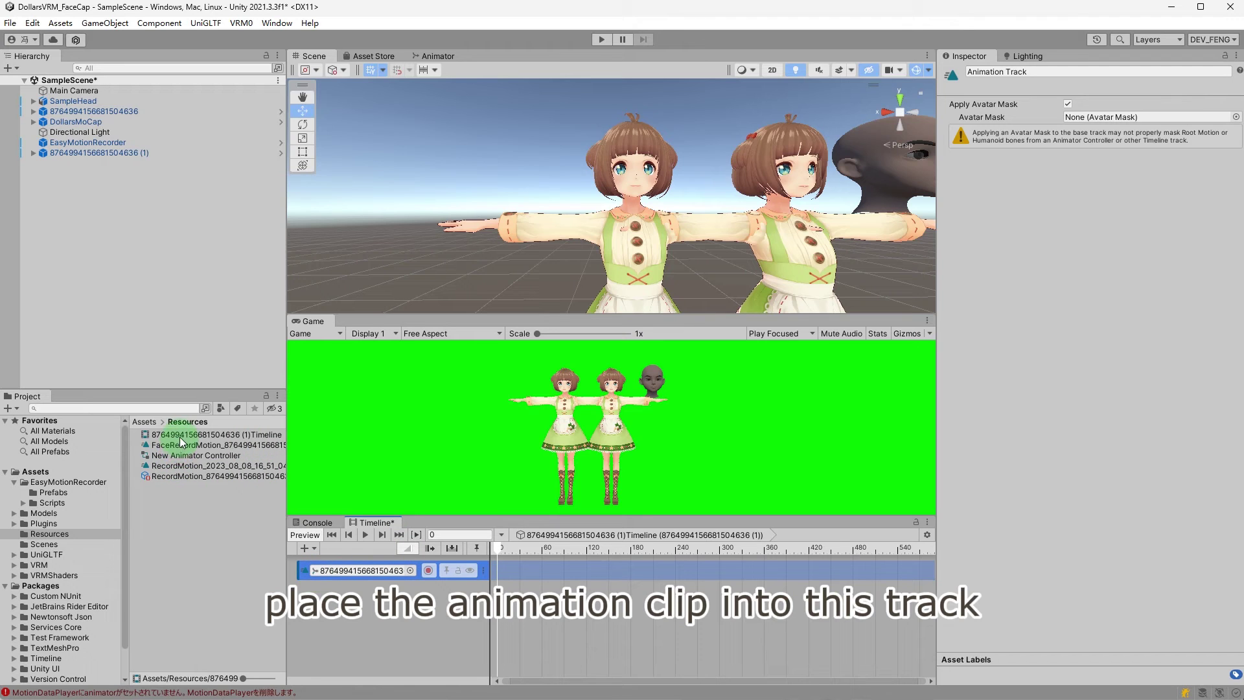
{"action": "left_click_drag", "start_coordinate": [183, 465], "coordinate": [509, 454]}
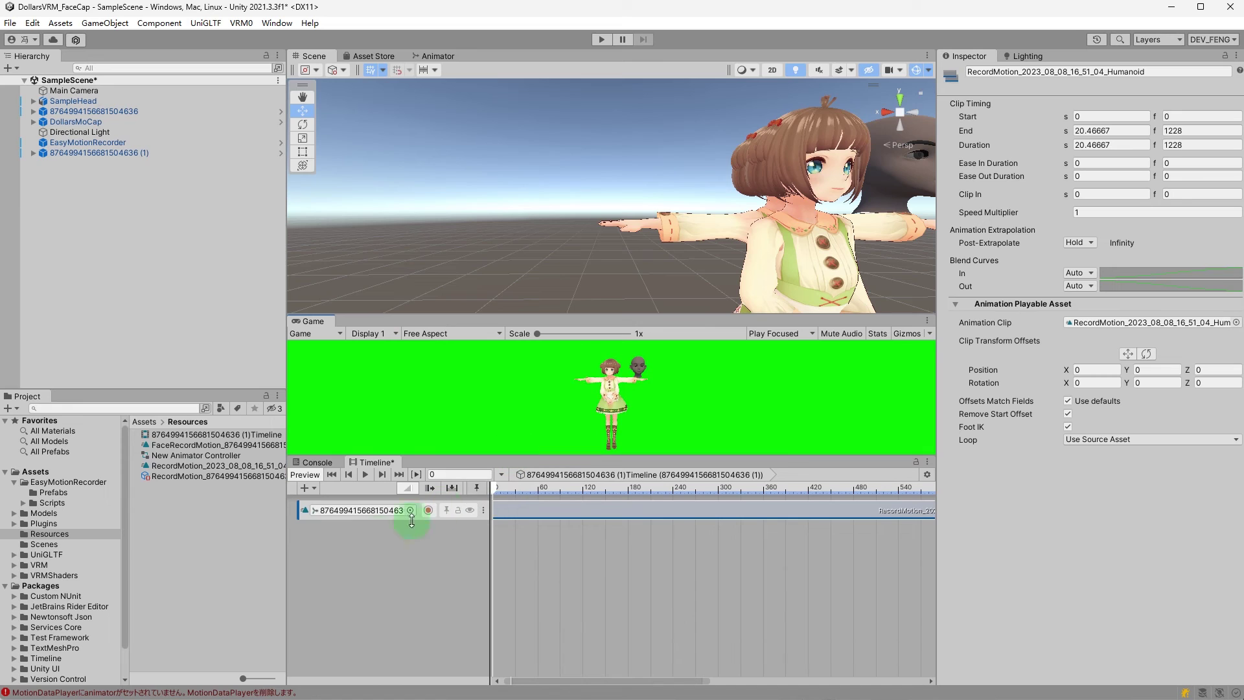
{"action": "right_click", "coordinate": [422, 510]}
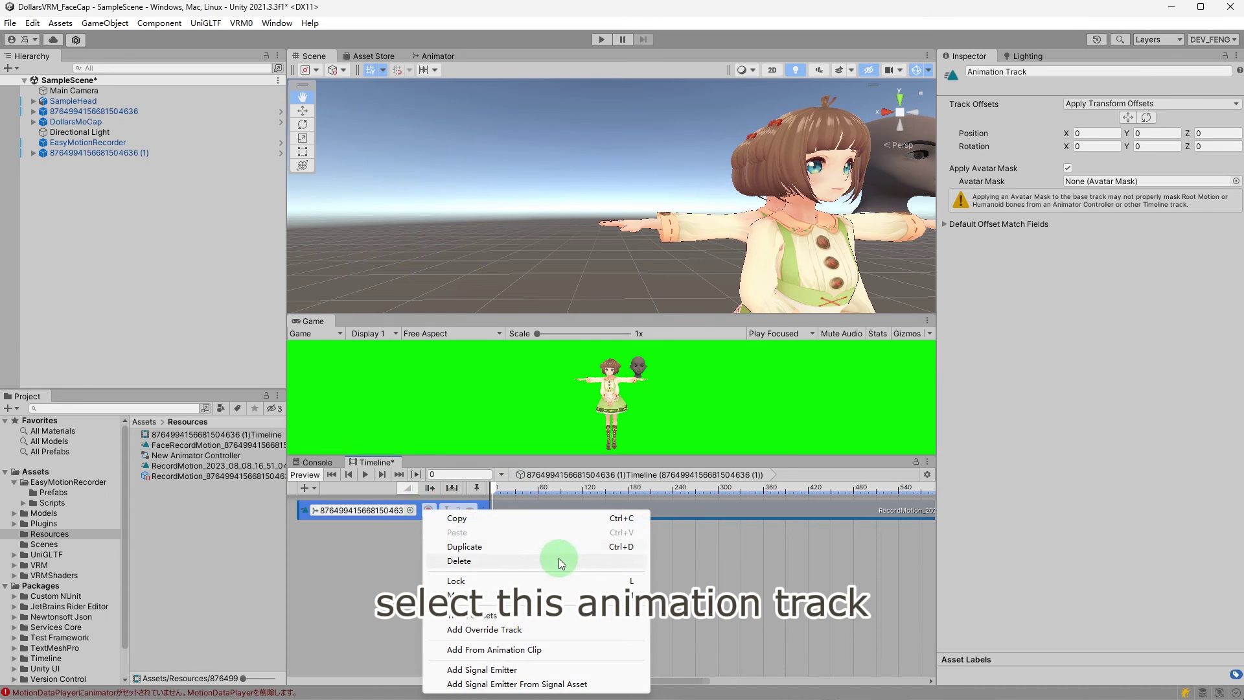
Add an Override 0 track under the Animation Track carrying the FaceRecordMotion clip.
{"action": "left_click", "coordinate": [593, 629]}
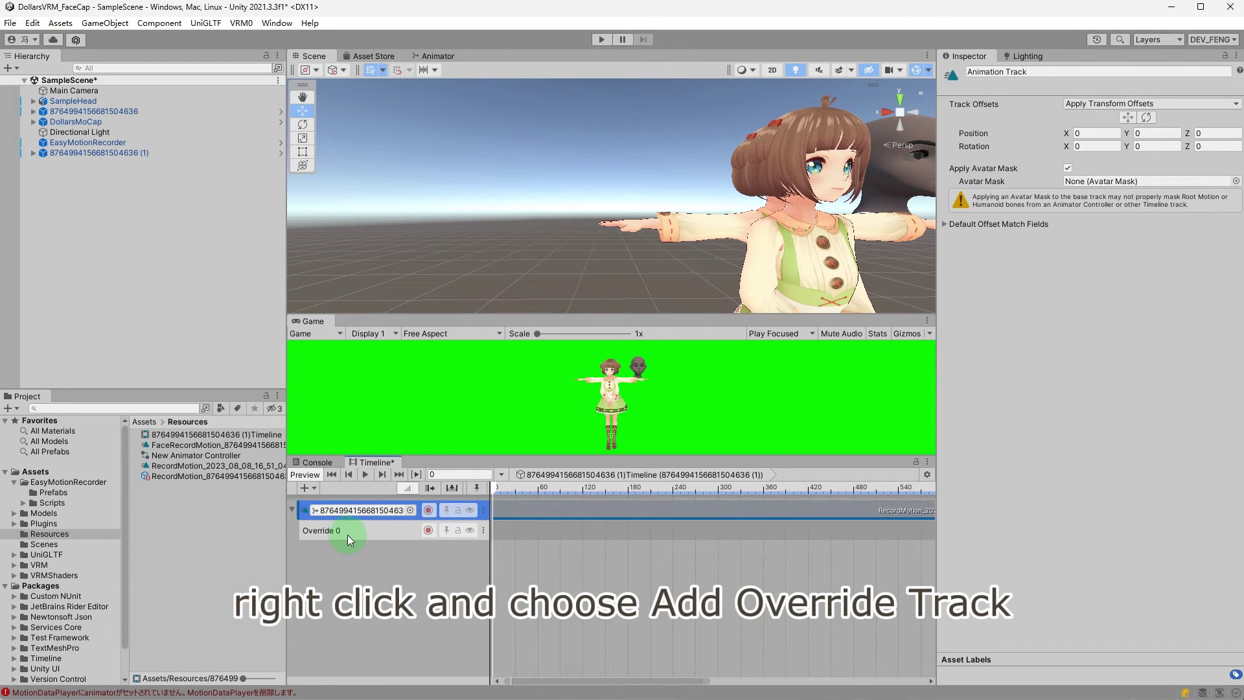
{"action": "left_click_drag", "start_coordinate": [189, 447], "coordinate": [509, 466]}
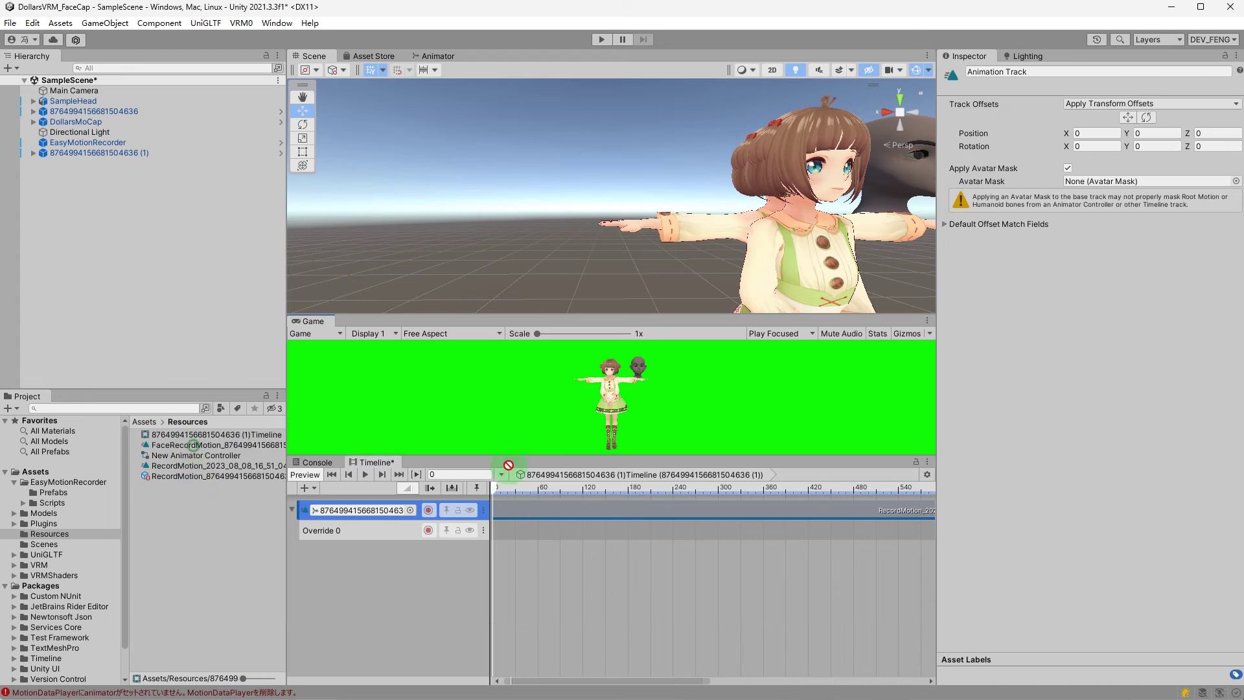
{"action": "left_click_drag", "start_coordinate": [507, 531], "coordinate": [555, 530]}
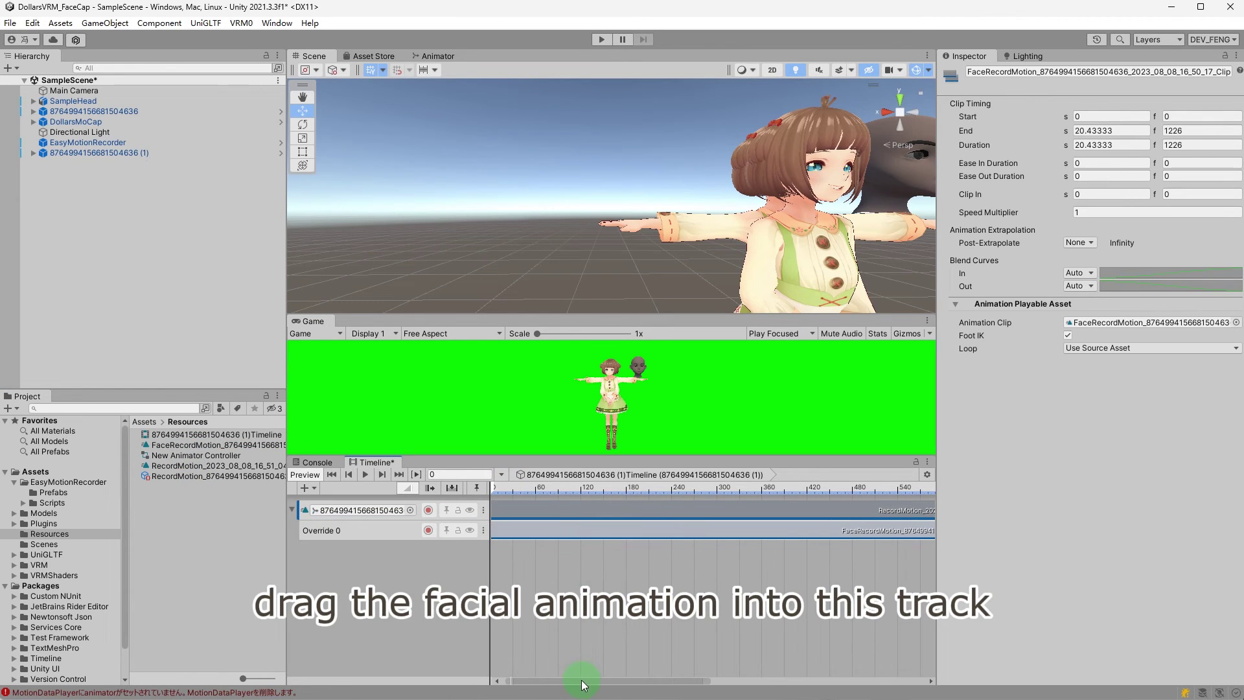
{"action": "left_click", "coordinate": [560, 507], "text": "shift"}
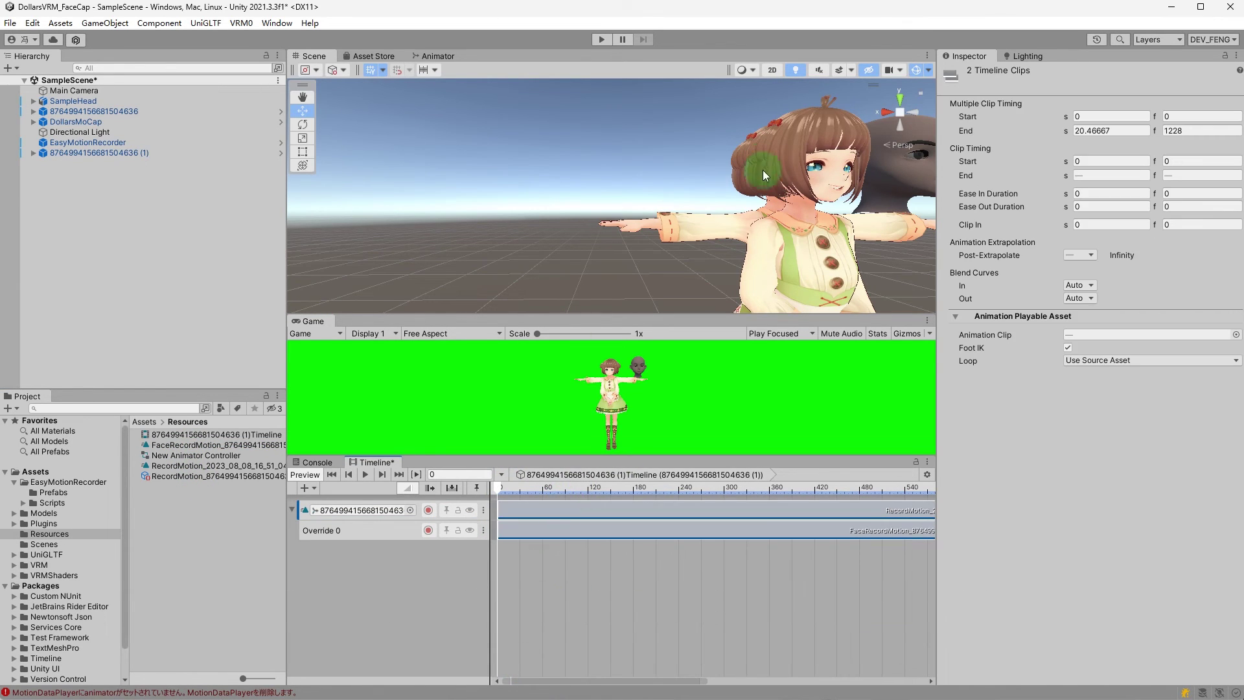
Move the original VRM model aside to X -1.383, then reselect the duplicated avatar.
{"action": "scroll", "coordinate": [622, 244], "scroll_direction": "down", "scroll_amount": 3}
{"action": "left_click", "coordinate": [115, 112]}
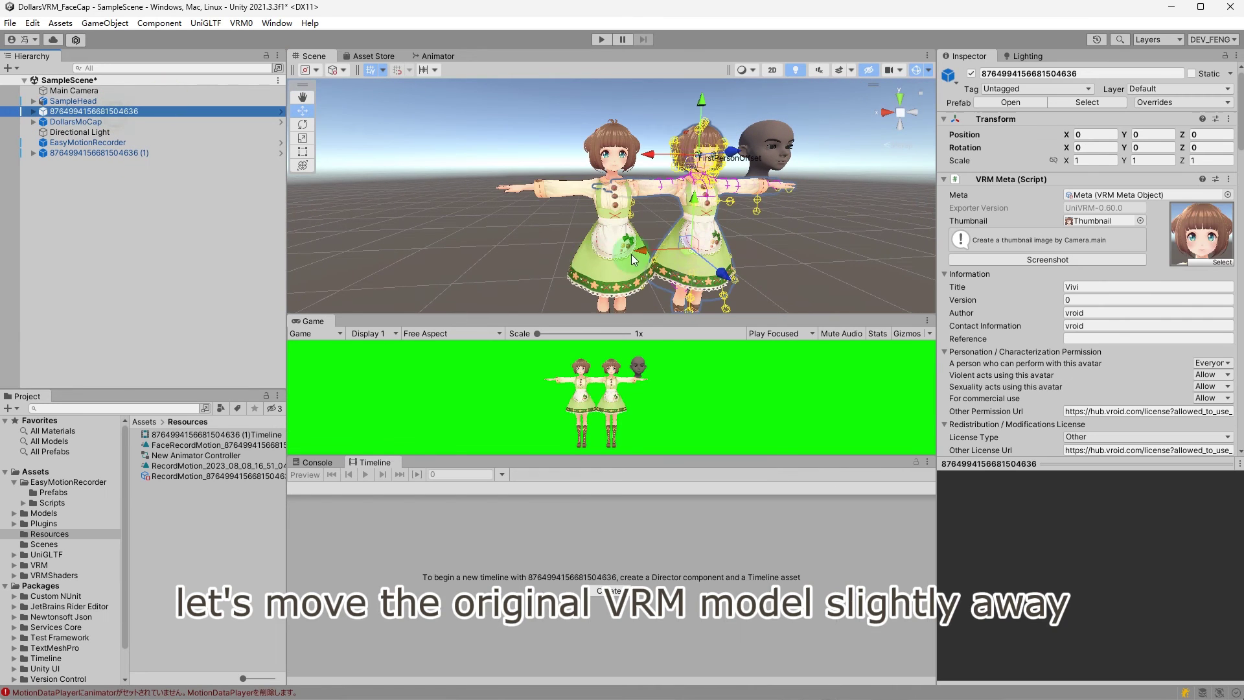
{"action": "left_click_drag", "start_coordinate": [651, 252], "coordinate": [842, 247]}
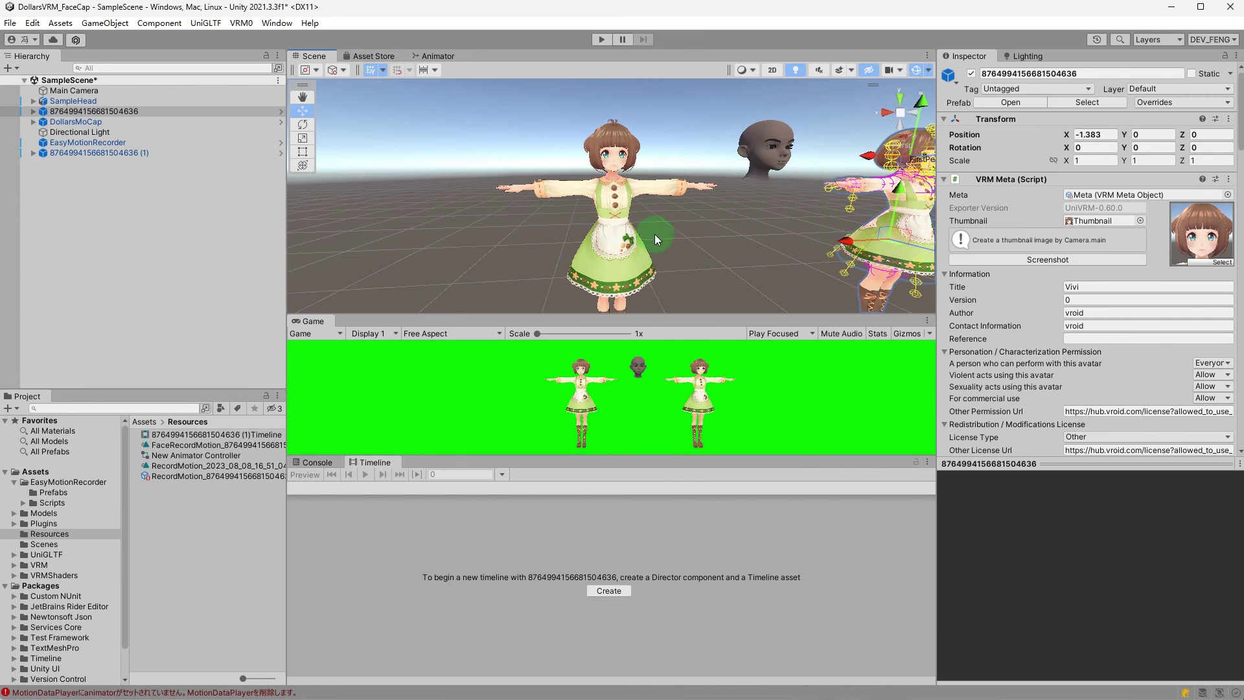
{"action": "left_click", "coordinate": [114, 152]}
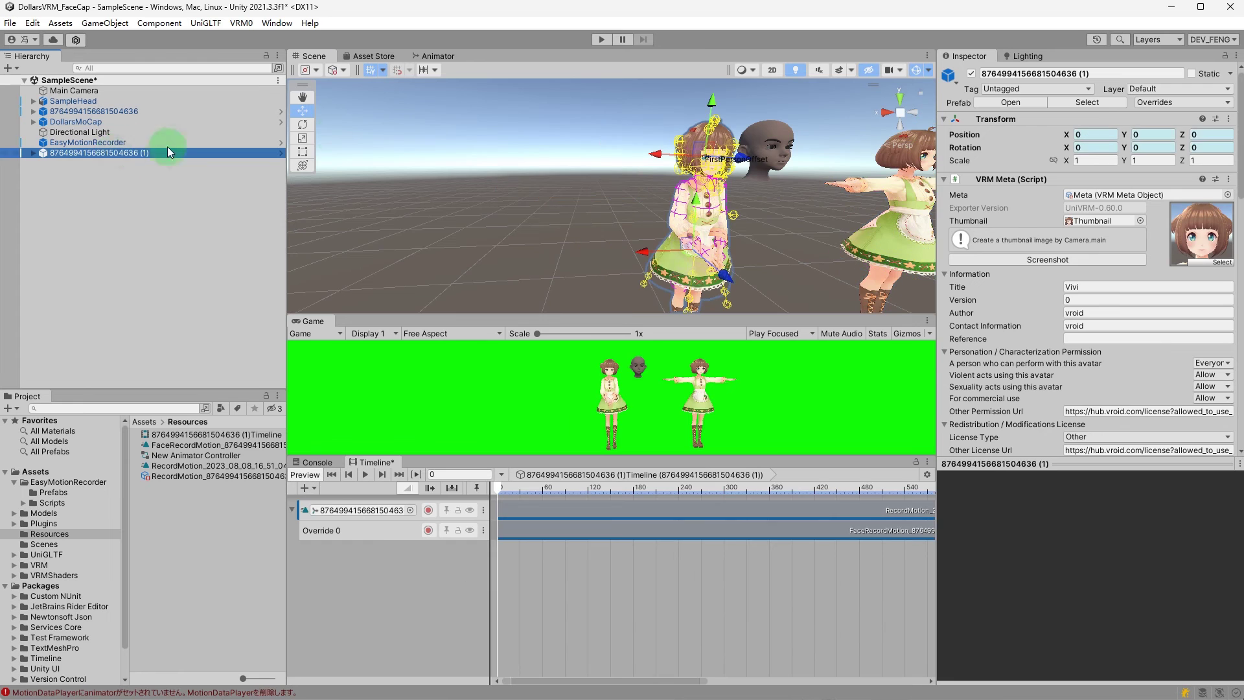
Preview and scrub the timeline on the duplicated avatar, then enter Play mode to run it.
{"action": "left_click", "coordinate": [366, 475]}
{"action": "right_click_drag", "start_coordinate": [771, 267], "coordinate": [782, 262]}
{"action": "scroll", "coordinate": [782, 259], "scroll_direction": "up", "scroll_amount": 3}
{"action": "left_click", "coordinate": [784, 255]}
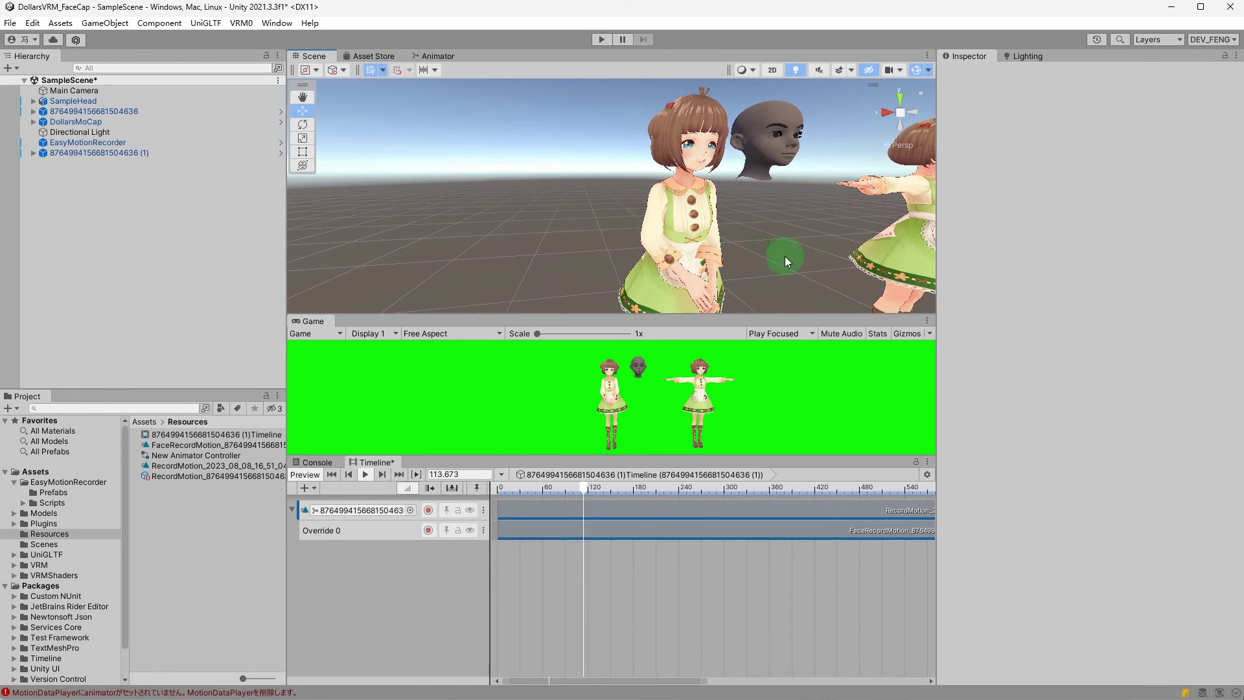
{"action": "left_click_drag", "start_coordinate": [704, 684], "coordinate": [903, 681]}
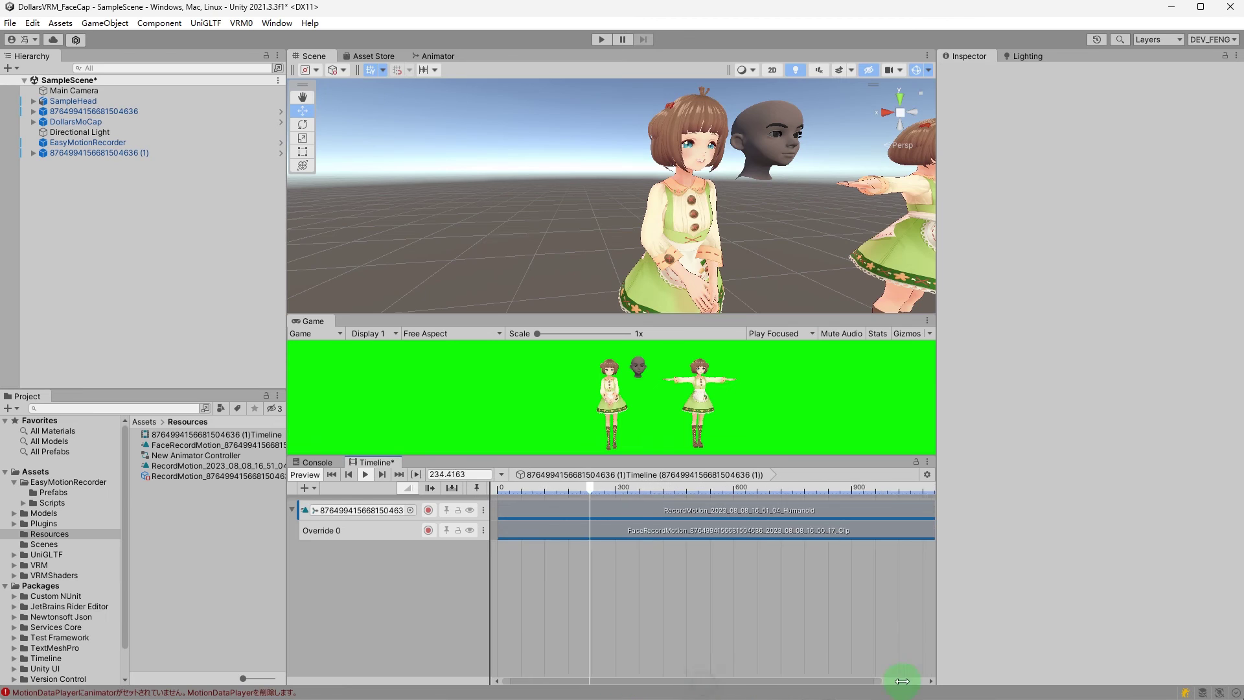
{"action": "left_click_drag", "start_coordinate": [729, 491], "coordinate": [499, 499]}
{"action": "left_click", "coordinate": [598, 42]}
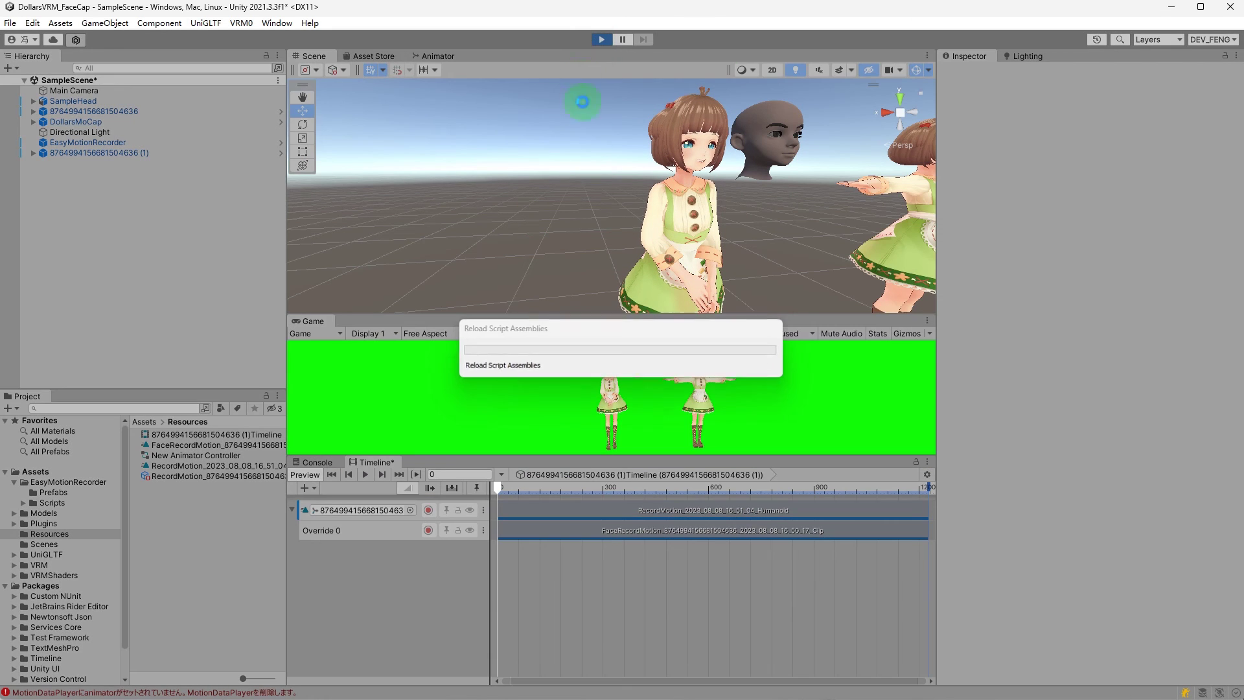